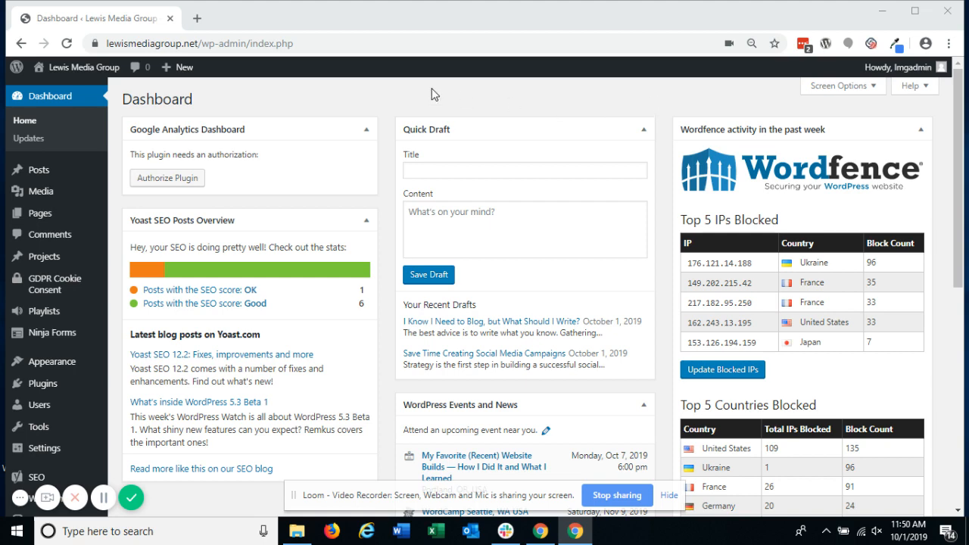
Step: Visit the live Lewis Media Group site, go to its Who We Are page, and enable the Visual Builder there
mouse_move(87, 70)
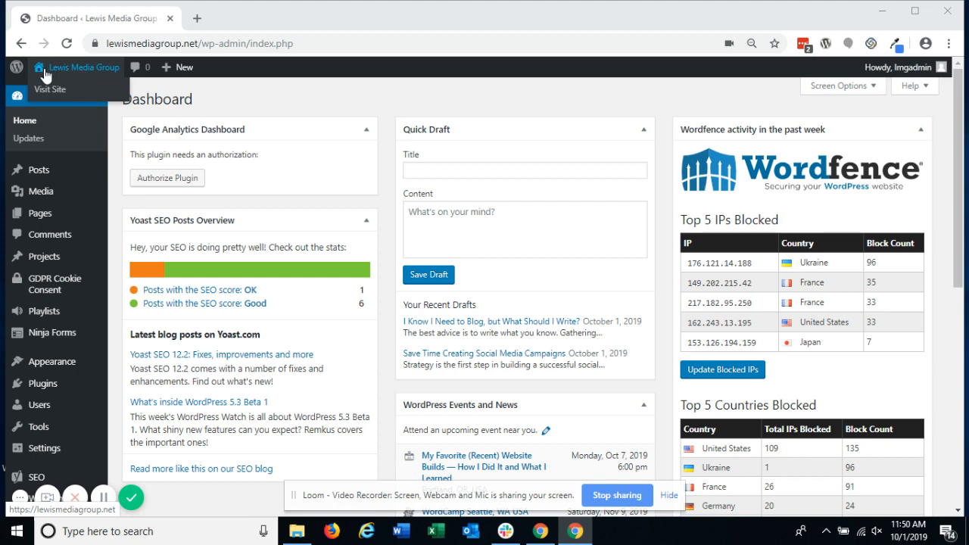
left_click(59, 68)
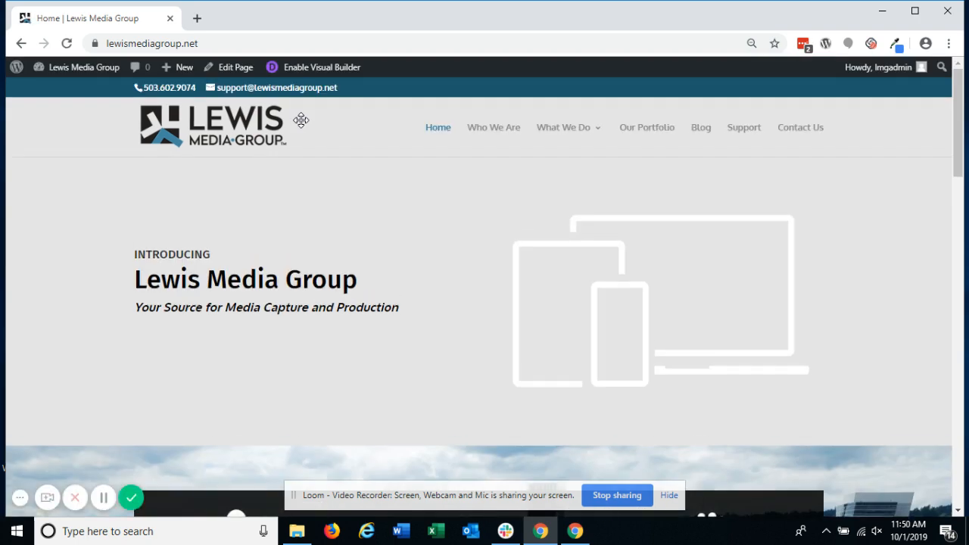
left_click(490, 138)
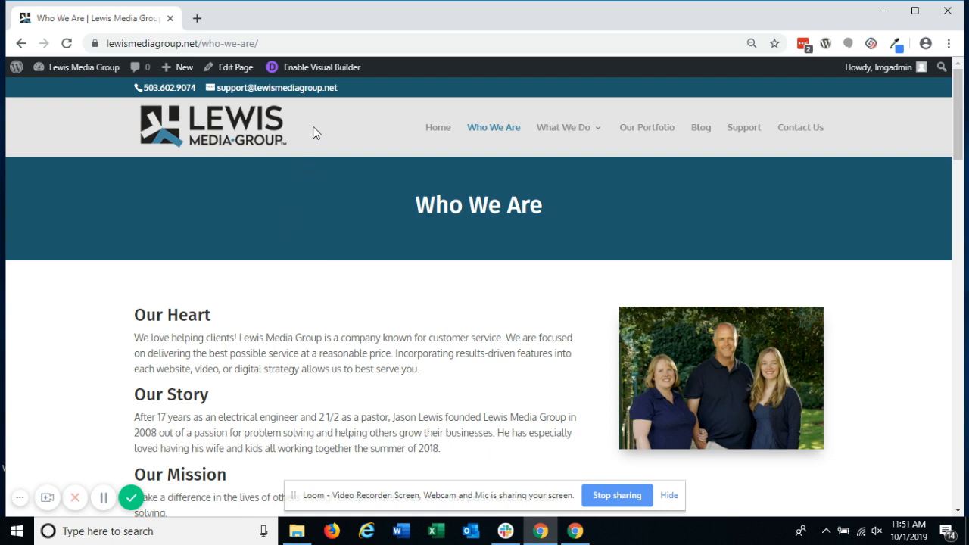
left_click(316, 74)
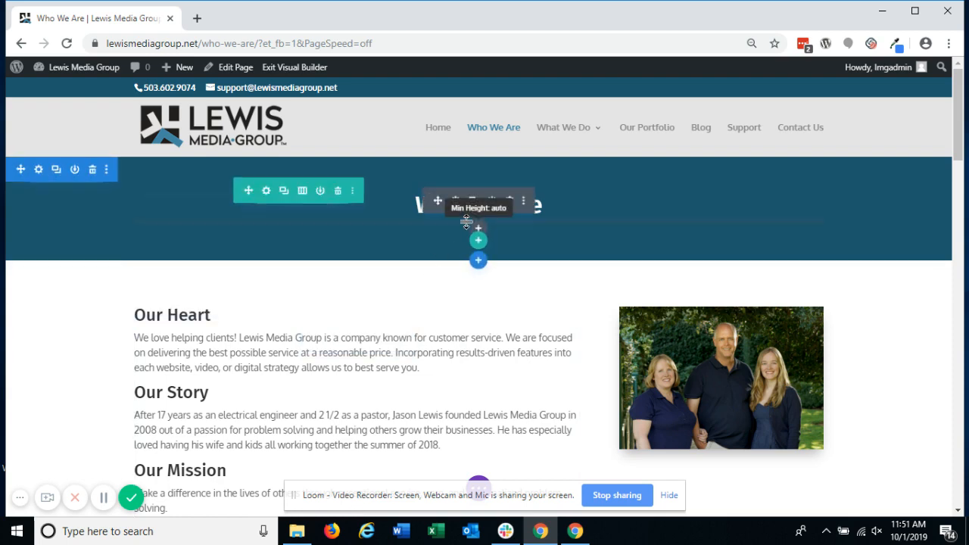
Step: Insert "type right there as much as you want" before "possible service" in the Our Heart paragraph
left_click(233, 348)
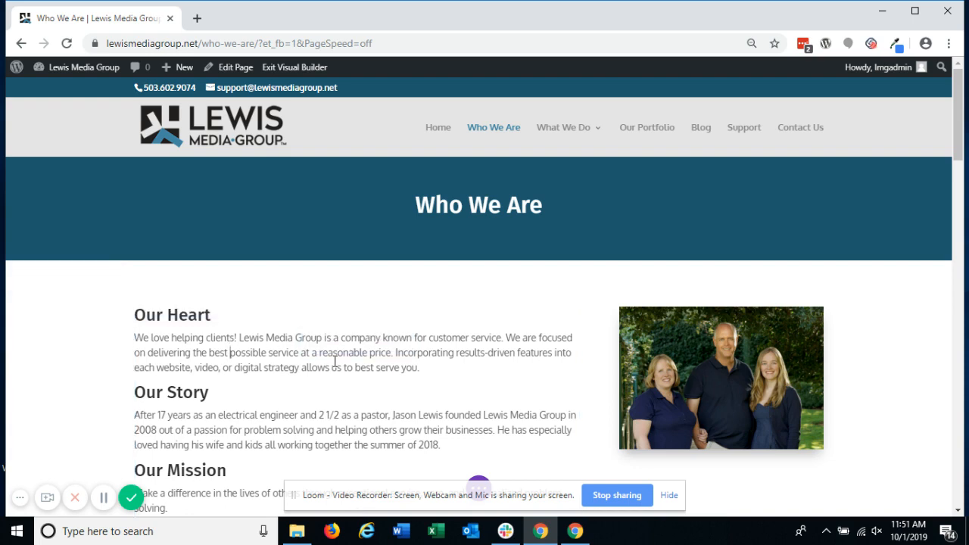
type("type right t")
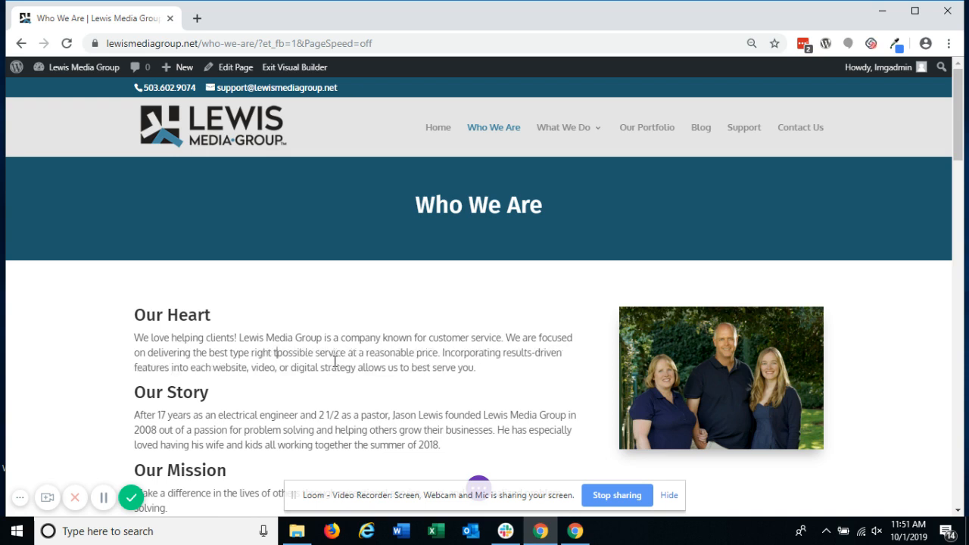
type("here as much as yo")
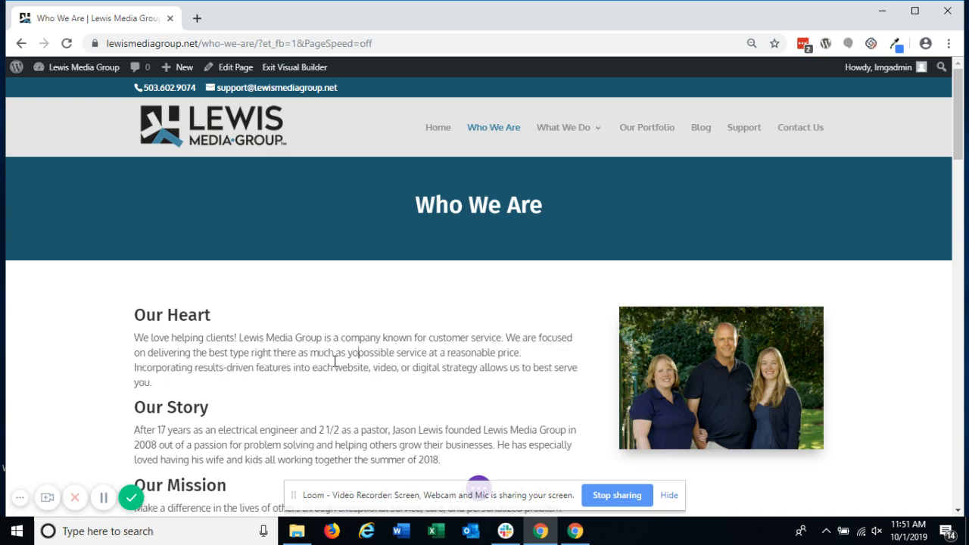
type("u want")
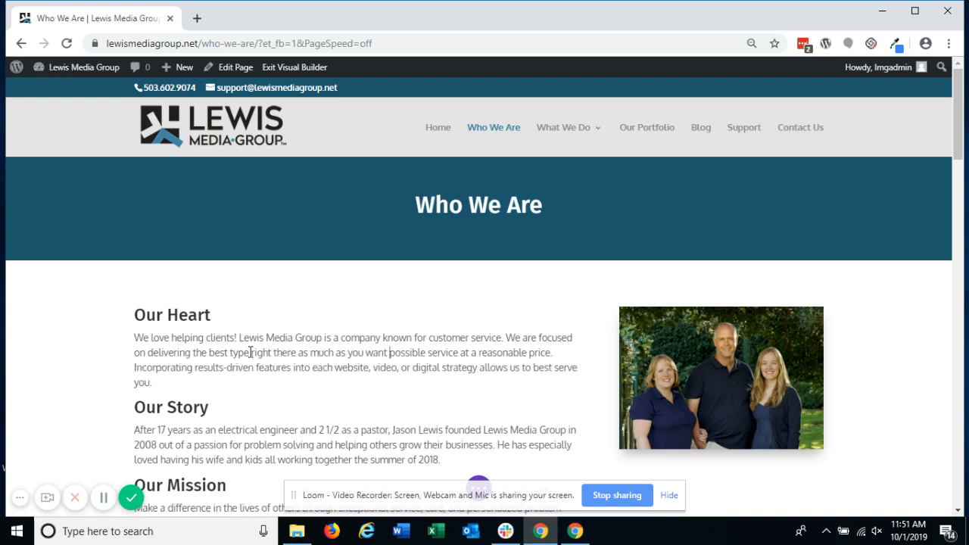
Step: Make the phrase "right there as much as you want" bold, italic and underlined
mouse_move(389, 353)
left_mouse_down()
mouse_move(251, 352)
mouse_move(418, 353)
mouse_move(392, 354)
left_mouse_up()
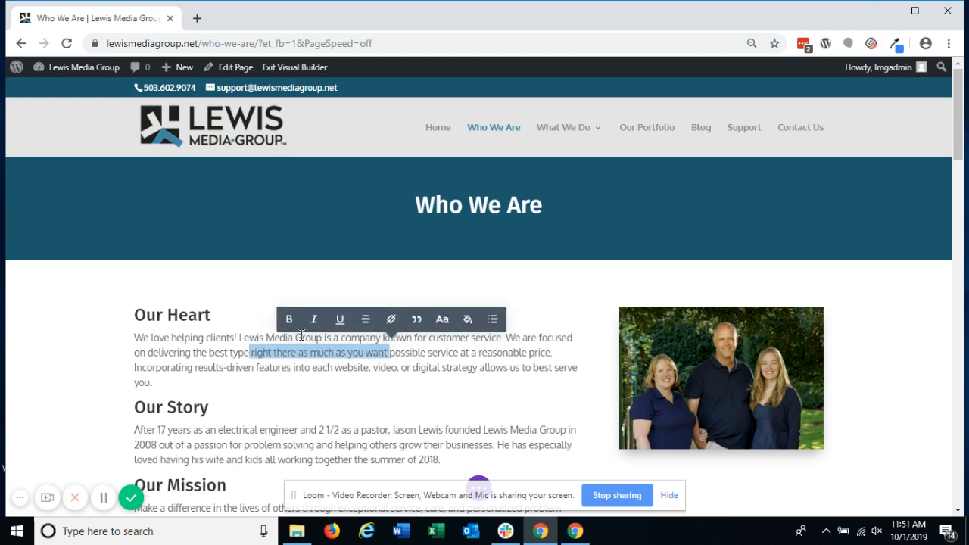
left_click(290, 323)
left_click(312, 324)
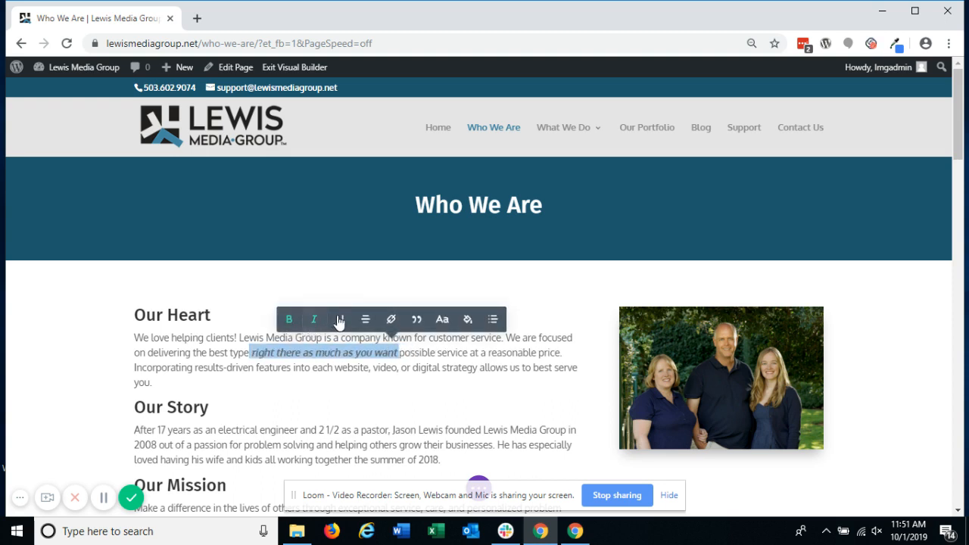
left_click(340, 321)
Step: Center-align the Our Heart paragraph
left_click(368, 323)
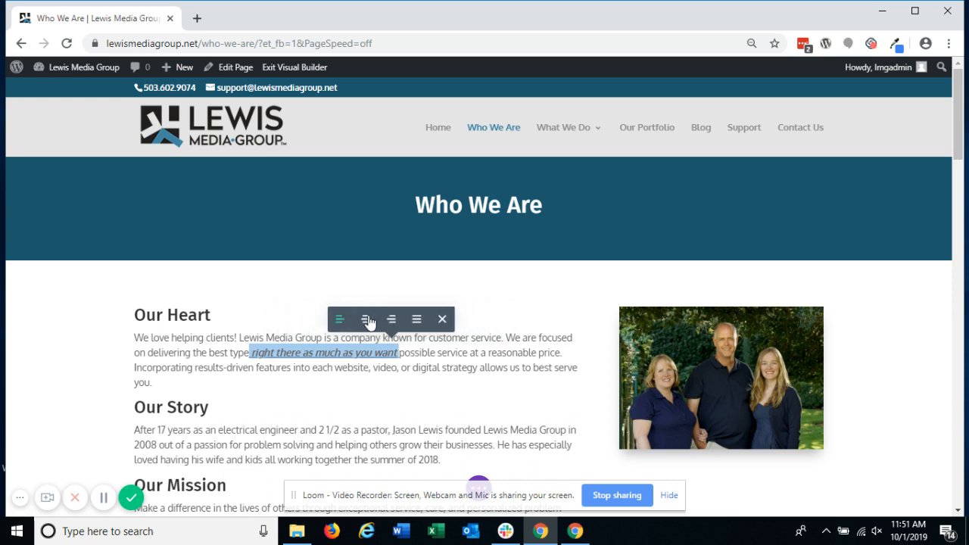
left_click(368, 323)
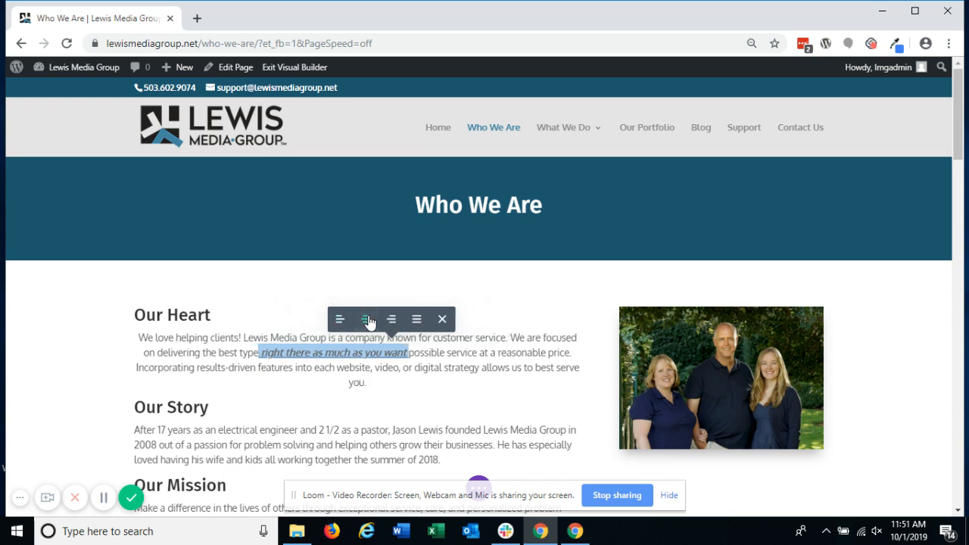
left_click(442, 319)
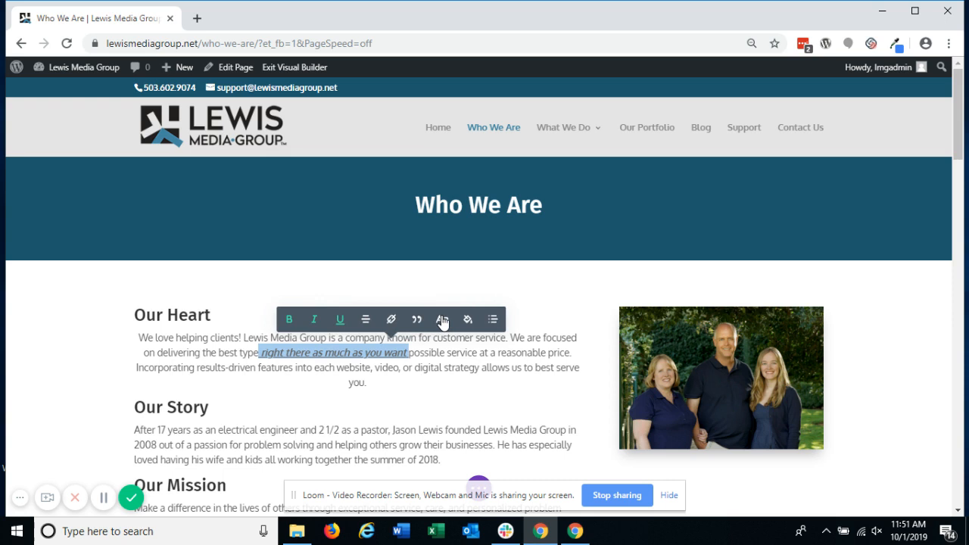
Step: Link the phrase "right there as much as you want" to the Lewis Media Group web address
left_click(391, 319)
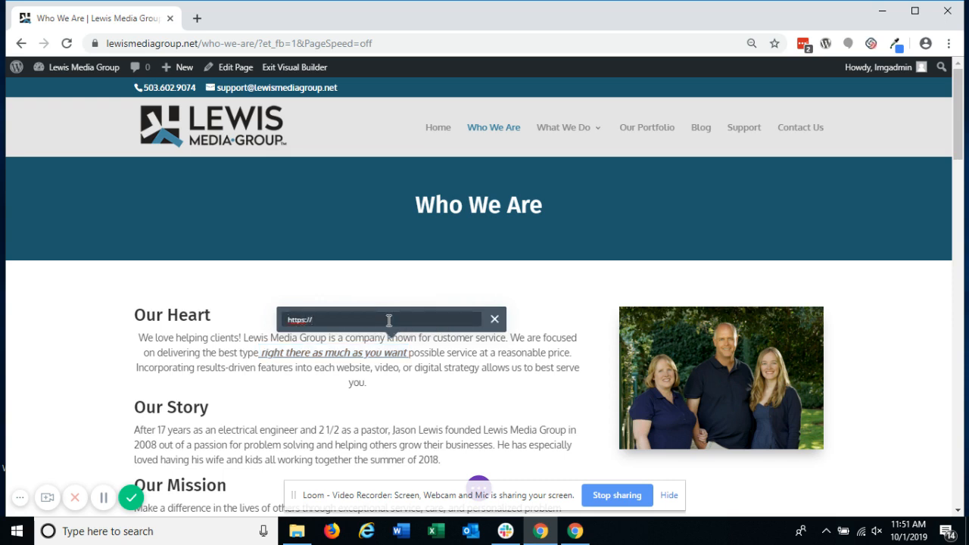
type("https://lewismediagroup.net")
key("Return")
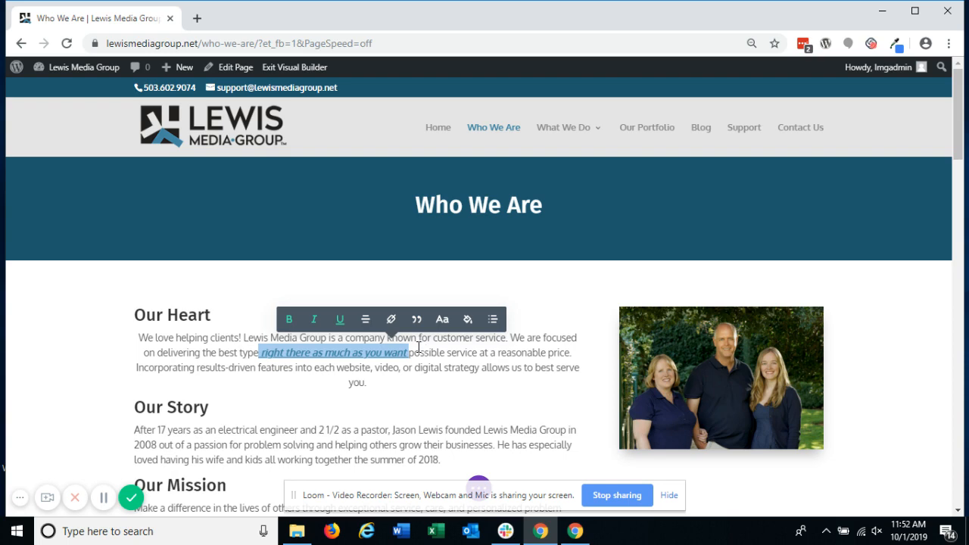
Step: Try blockquote and Heading 3 formatting on the Our Heart paragraph, removing each one again
left_click(417, 319)
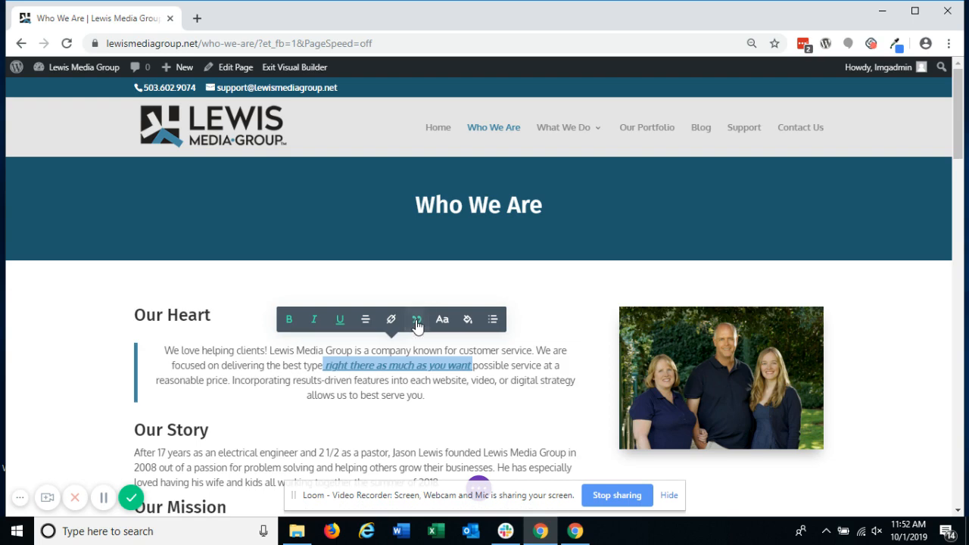
left_click(417, 321)
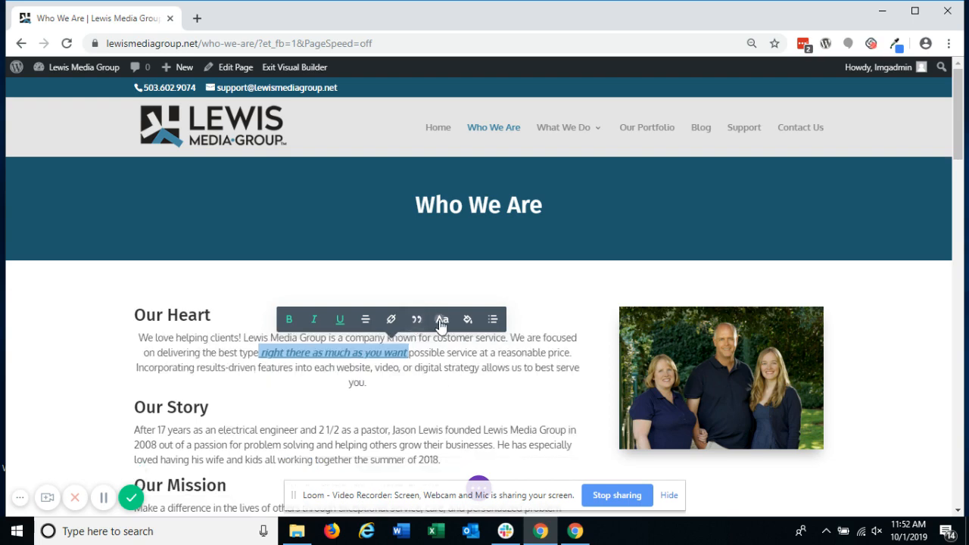
left_click(442, 320)
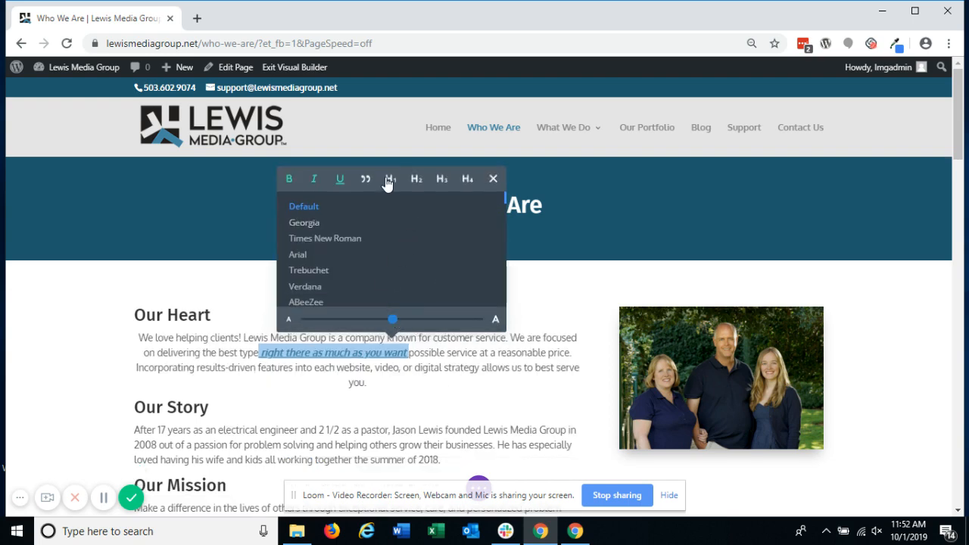
left_click(439, 182)
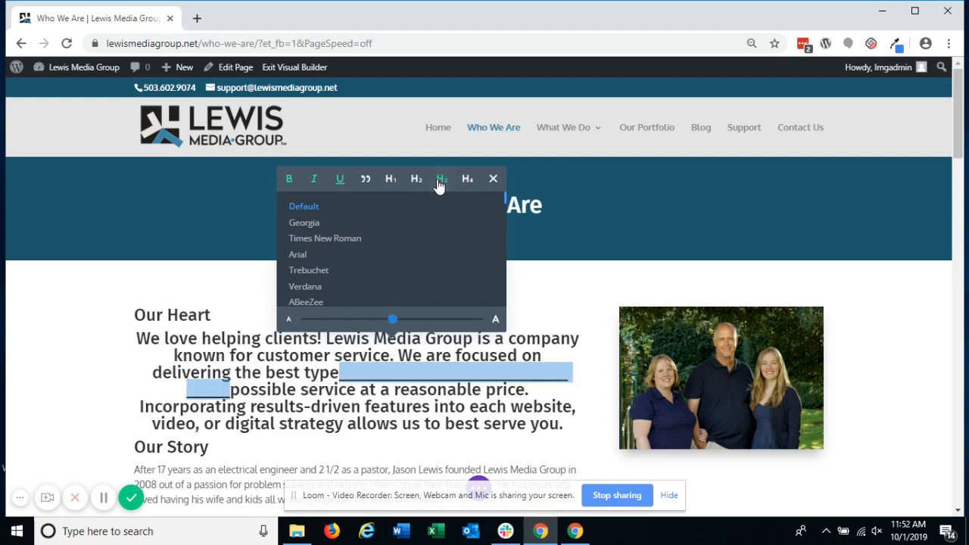
left_click(439, 182)
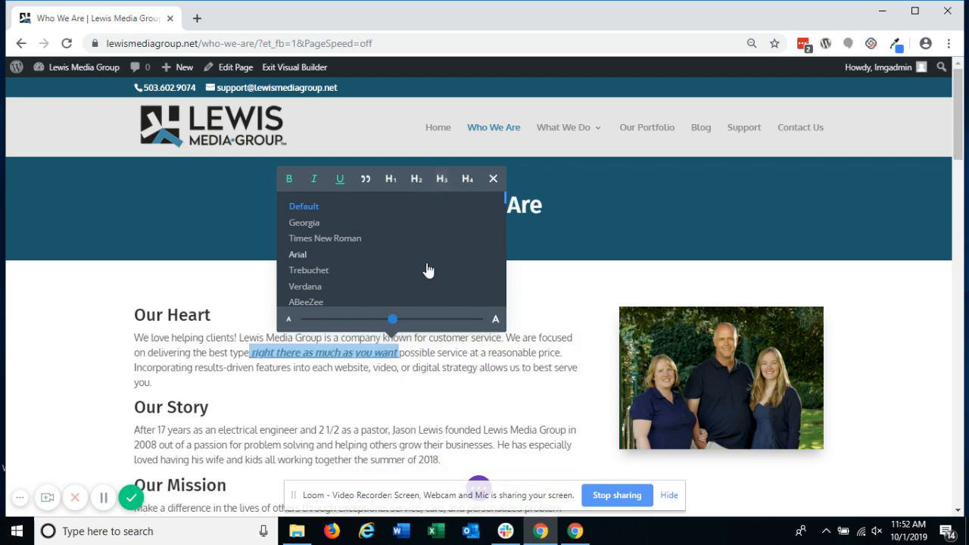
left_click(493, 182)
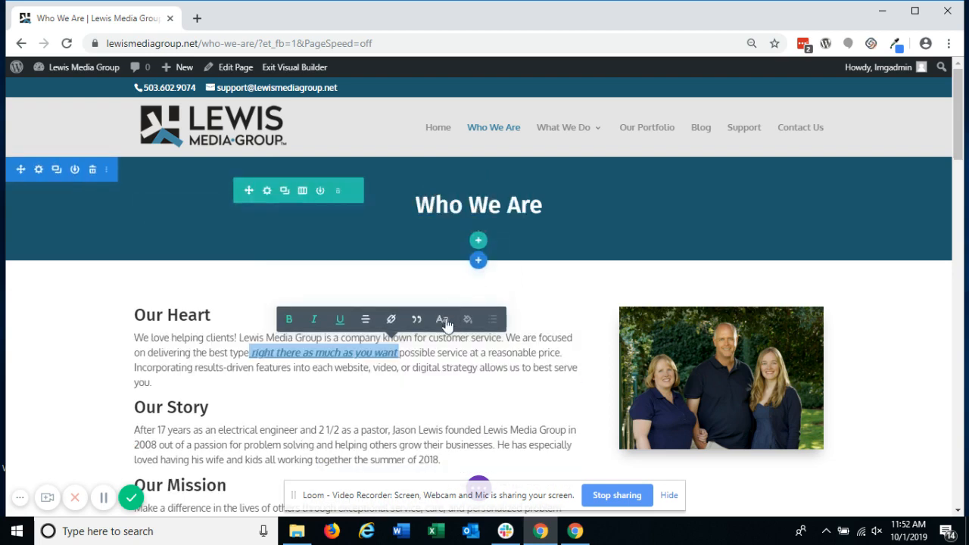
Step: Color the phrase "right there as much as you want" dark red, #933b4e
left_click(466, 319)
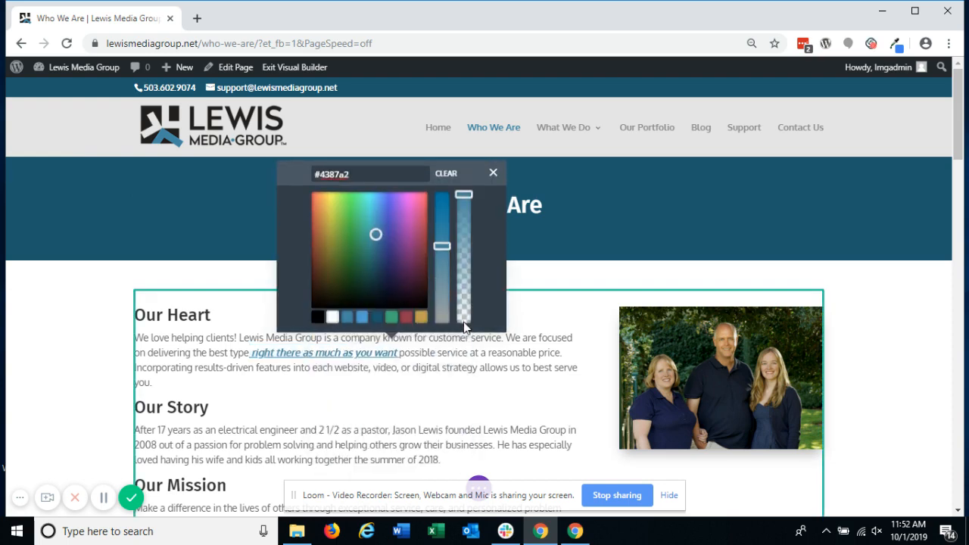
left_click(406, 317)
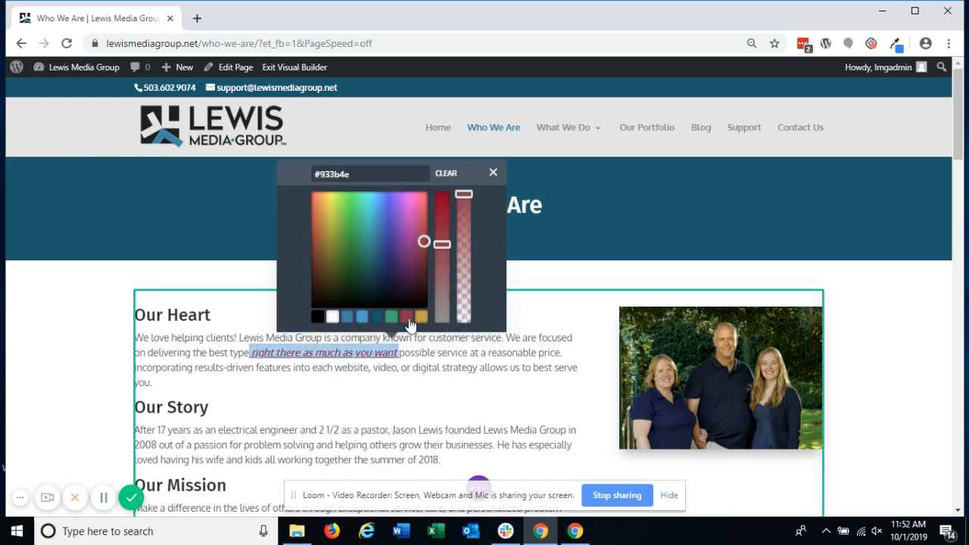
left_click(493, 173)
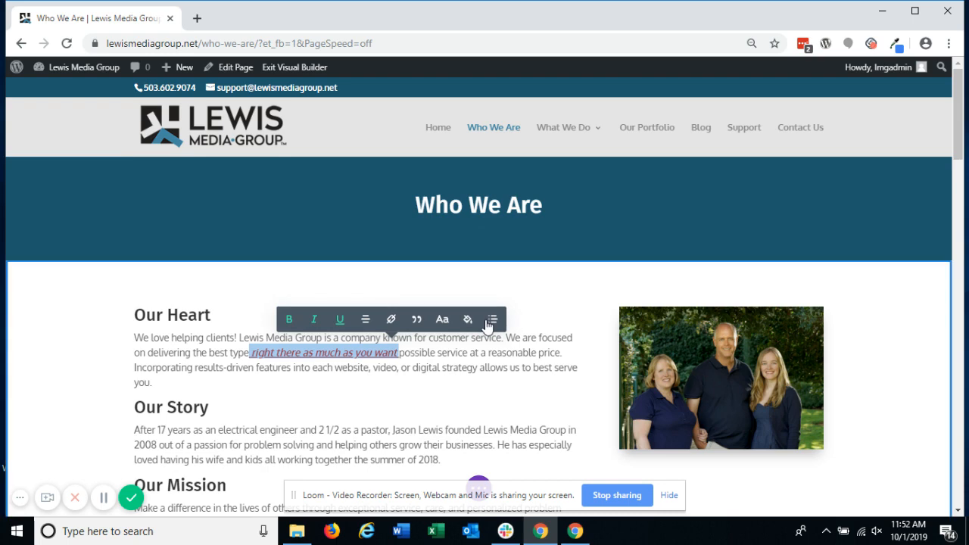
Step: Try a numbered list and a bulleted list on the Our Heart paragraph, and remove the list formatting
left_click(494, 319)
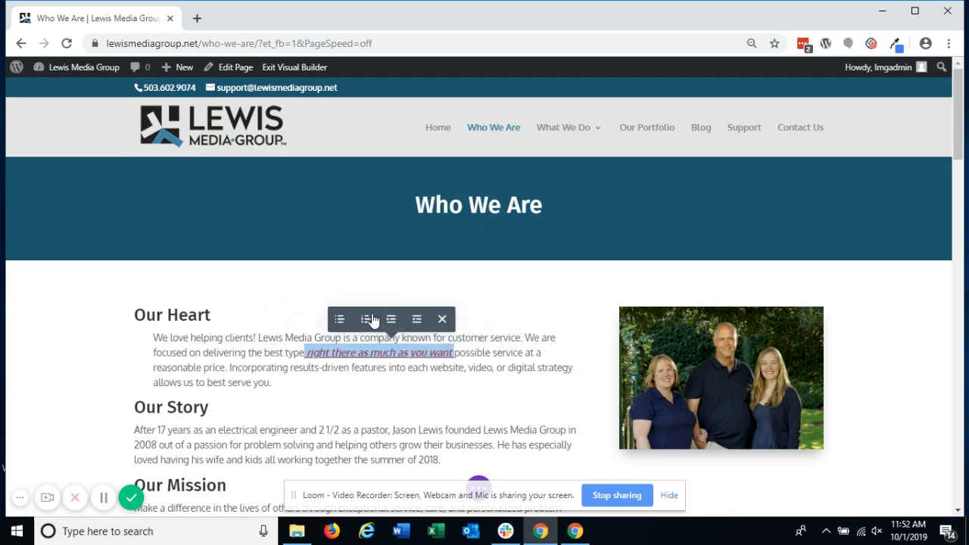
left_click(368, 319)
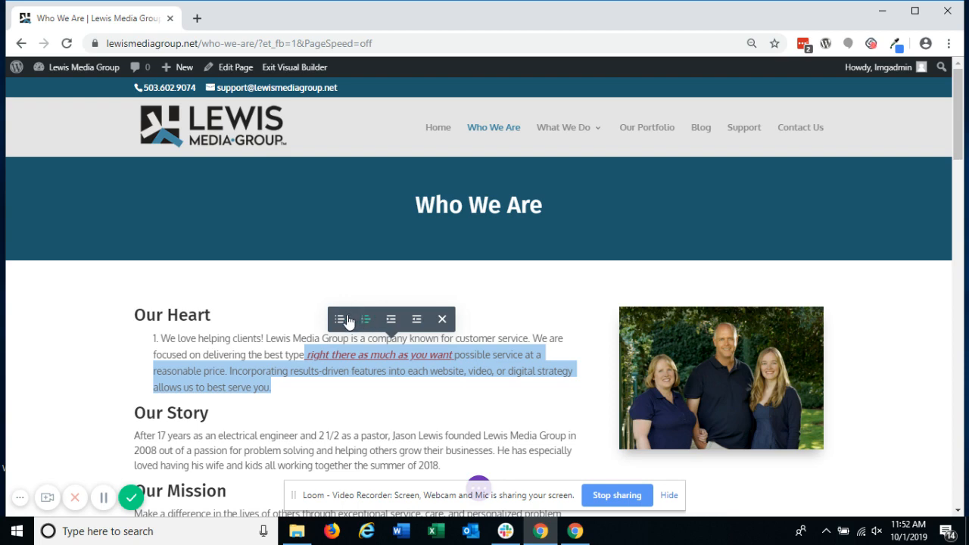
left_click(345, 319)
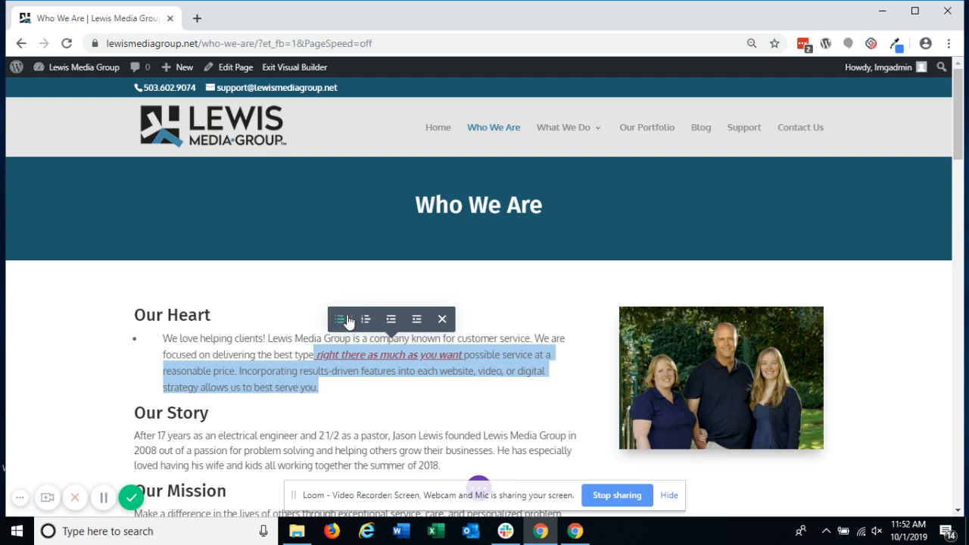
left_click(345, 319)
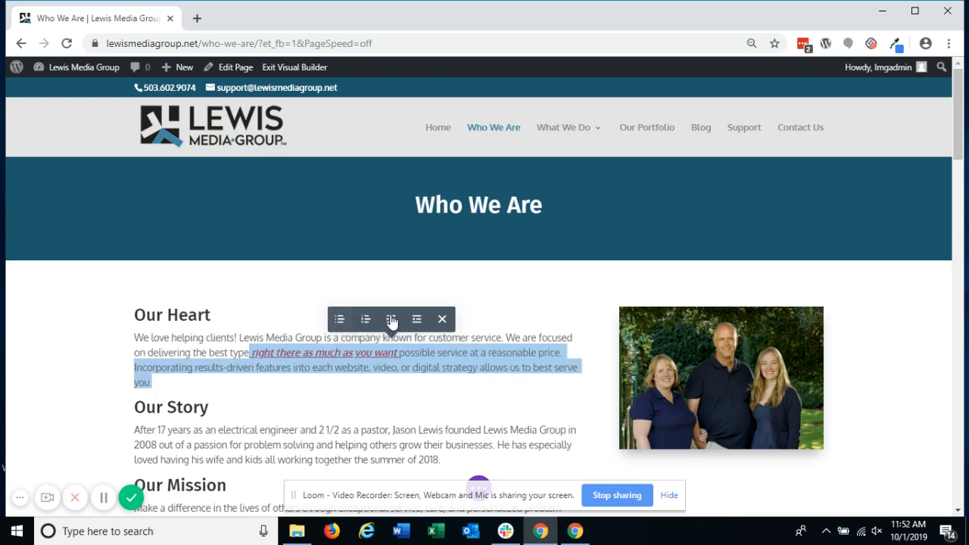
left_click(440, 320)
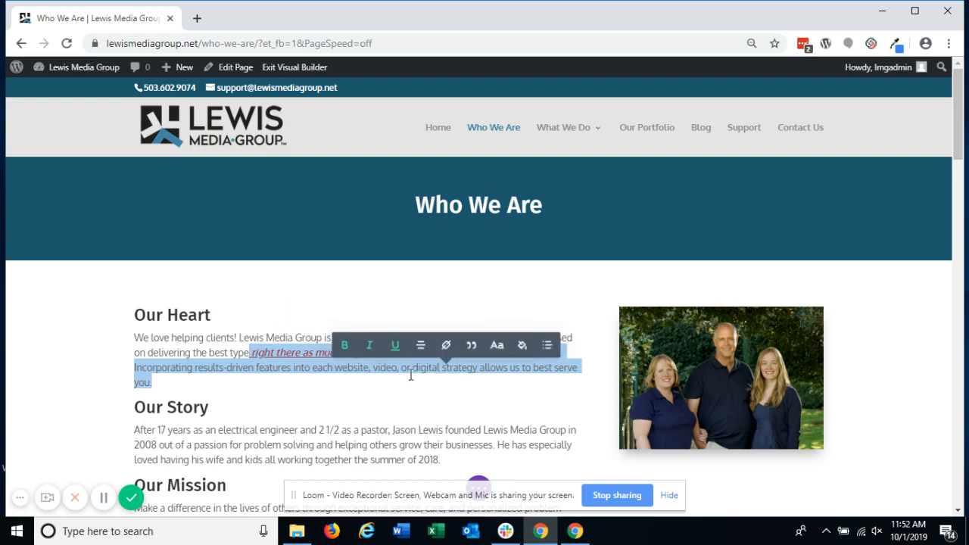
Step: Undo the most recent formatting changes in the Our Heart paragraph
left_click(411, 375)
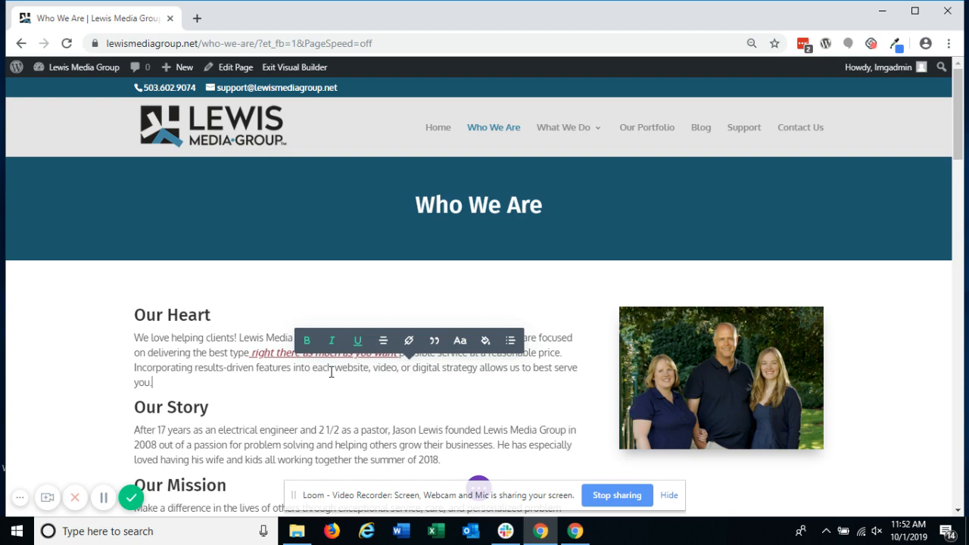
key("ctrl+z")
key("ctrl+z")
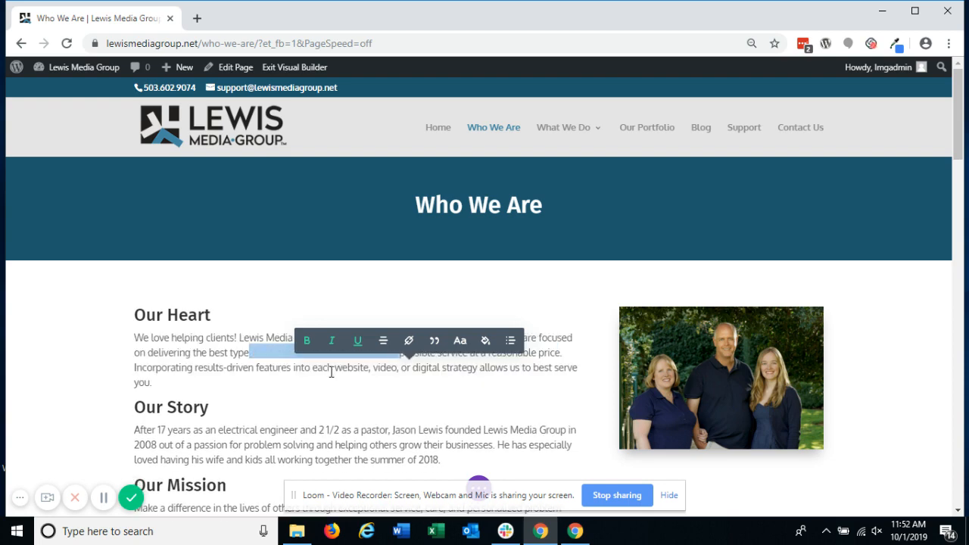
Step: Open the page's editing history and restore the Loaded Page state
left_click(477, 485)
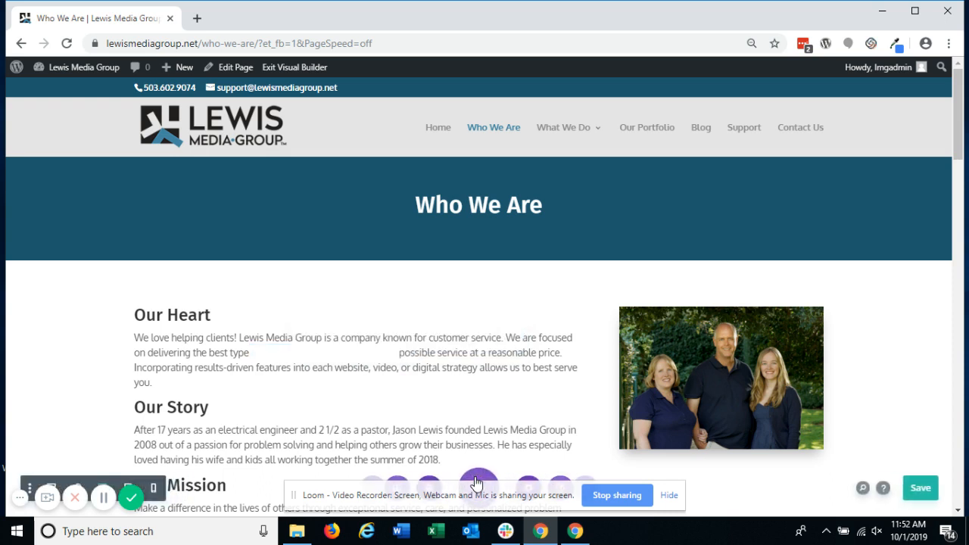
left_click(669, 495)
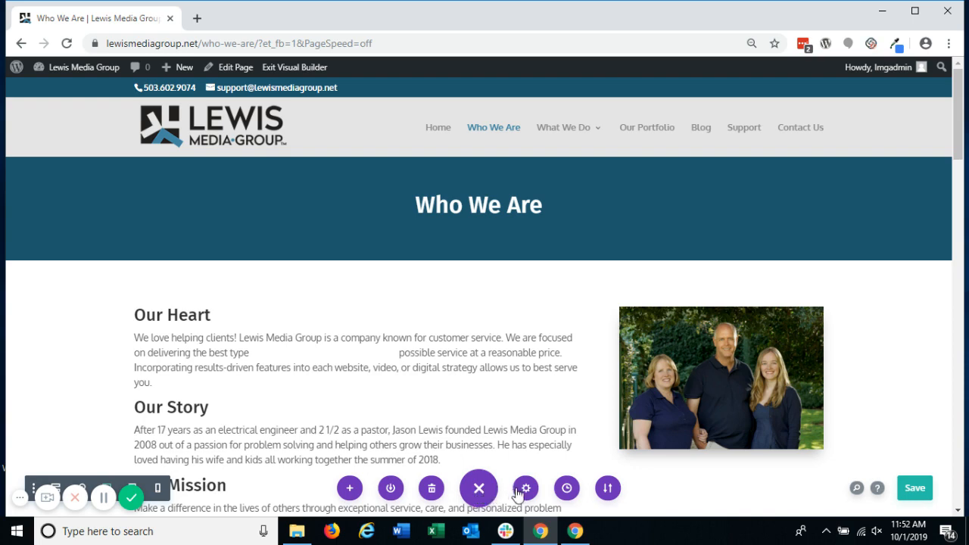
left_click(567, 492)
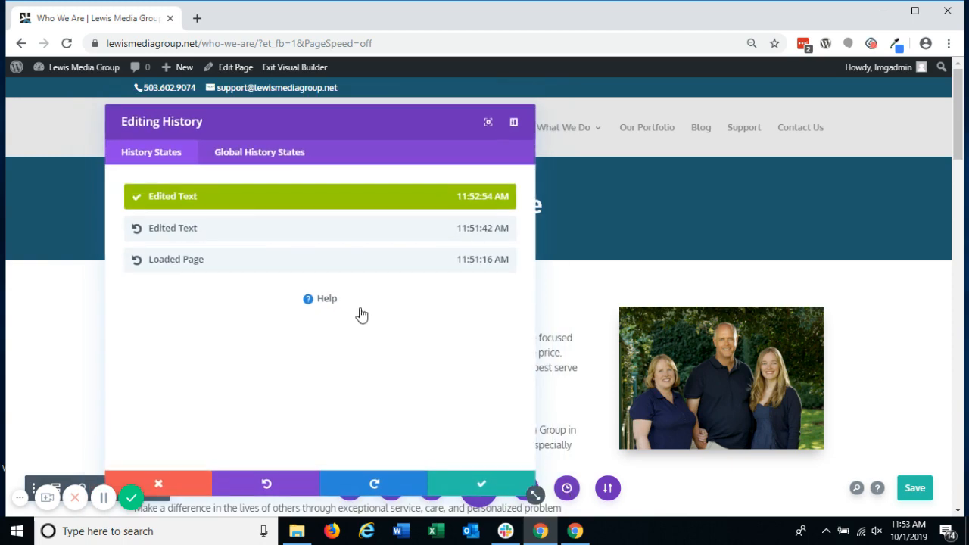
left_click(289, 261)
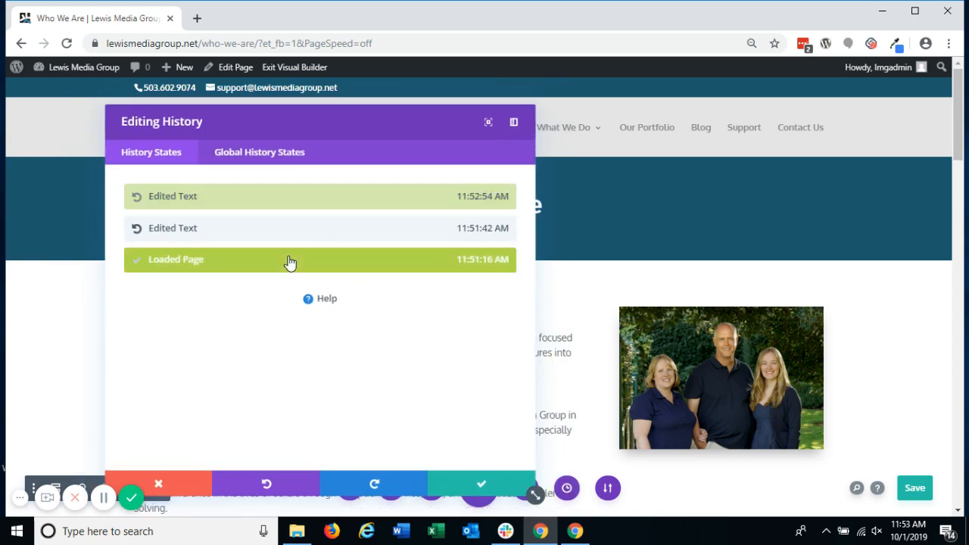
Step: Confirm the restored Loaded Page history state and save the page
left_click(447, 485)
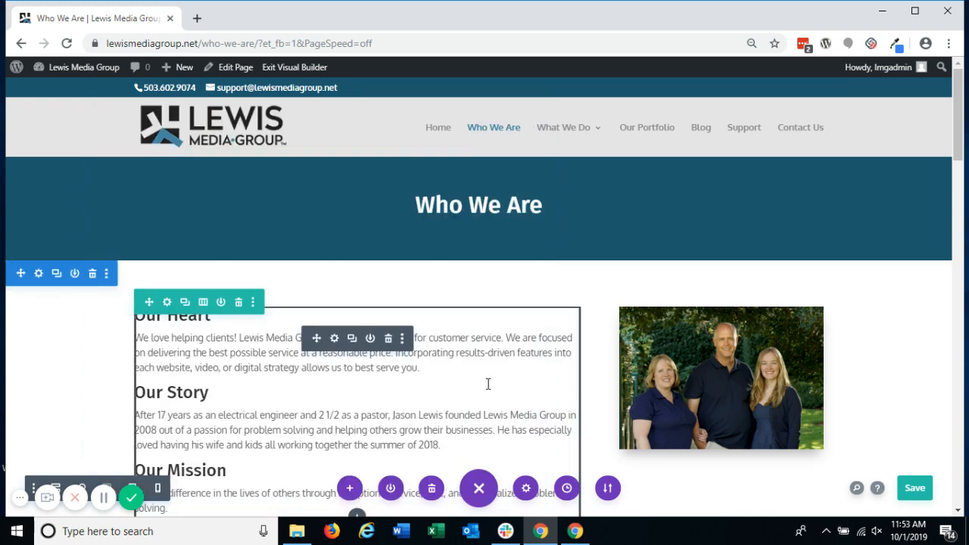
key("ctrl+s")
Step: Open the text module's settings and start a link on "We are focused on delivering the best possible service at a reasonable price."
left_click(334, 340)
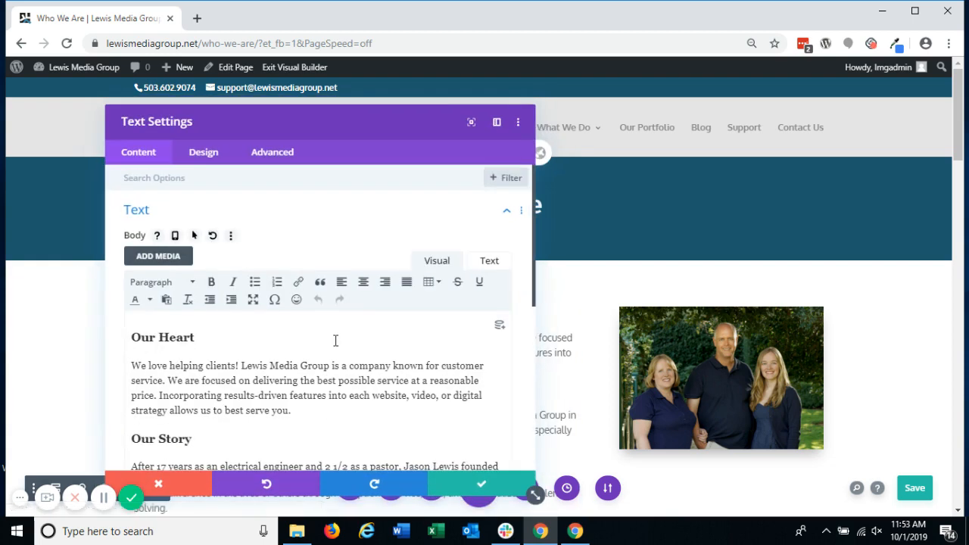
scroll(336, 341, "down", 3)
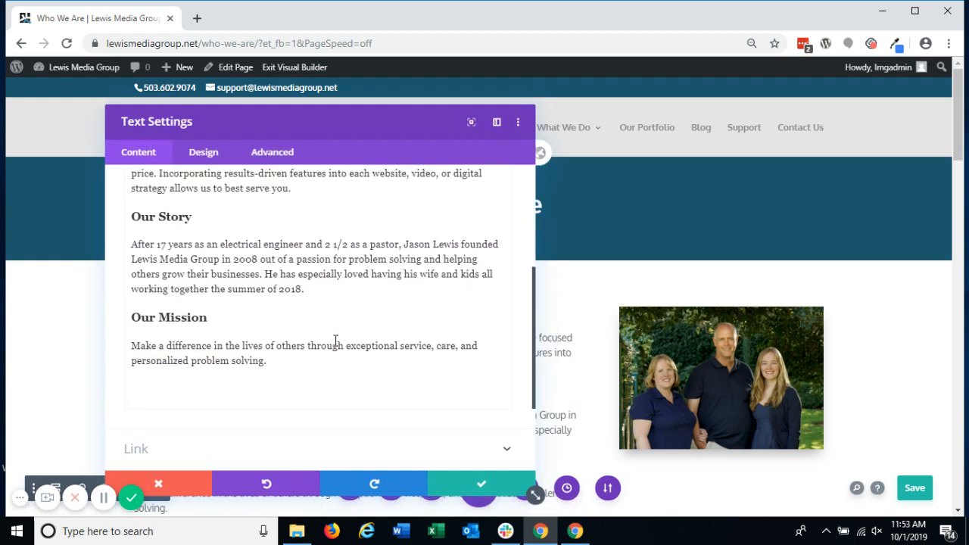
scroll(335, 341, "up", 4)
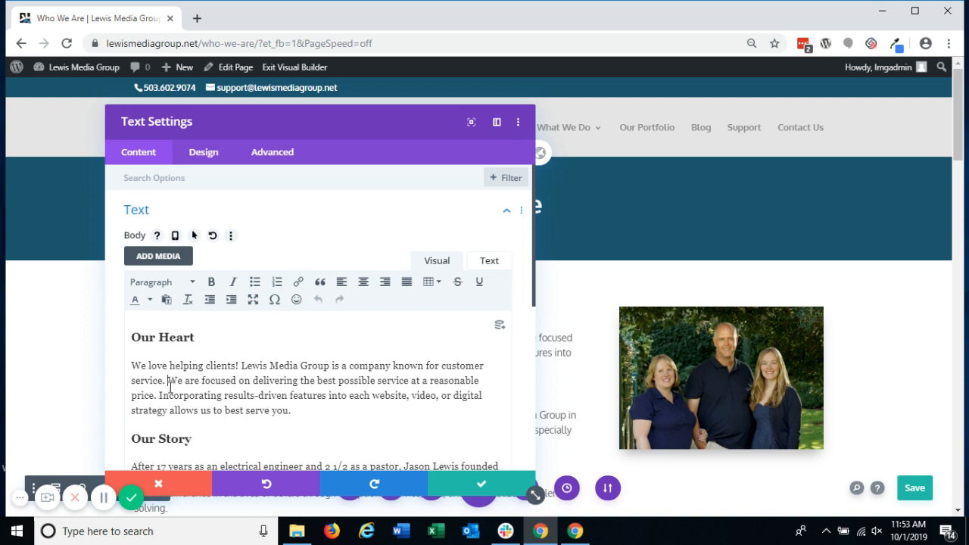
left_click_drag(167, 380, 156, 394)
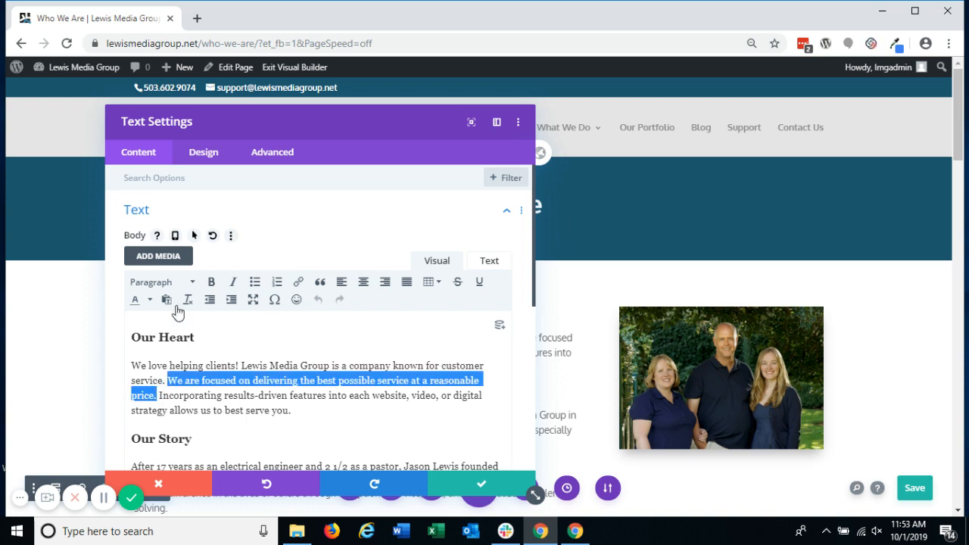
left_click(297, 284)
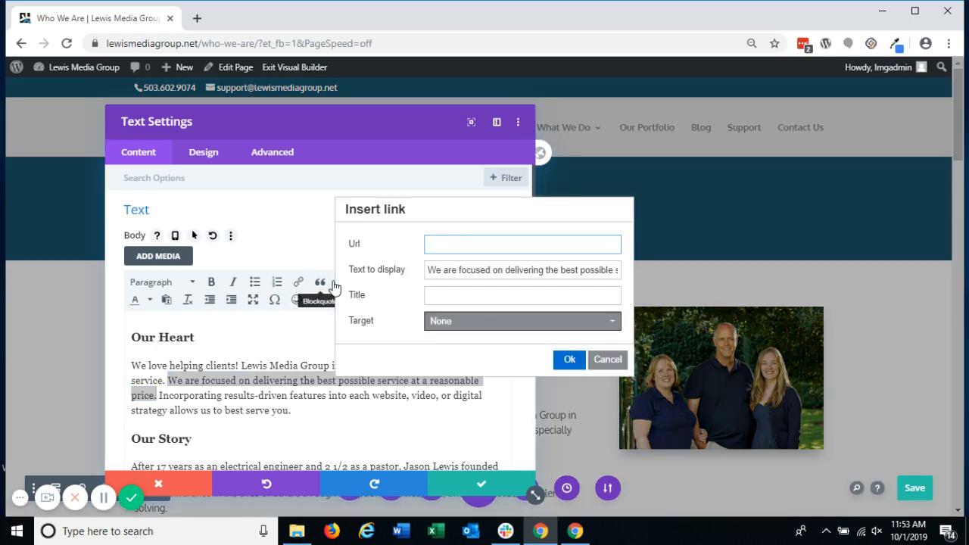
Step: Try New window as the link's target and set it back to None
left_click(460, 324)
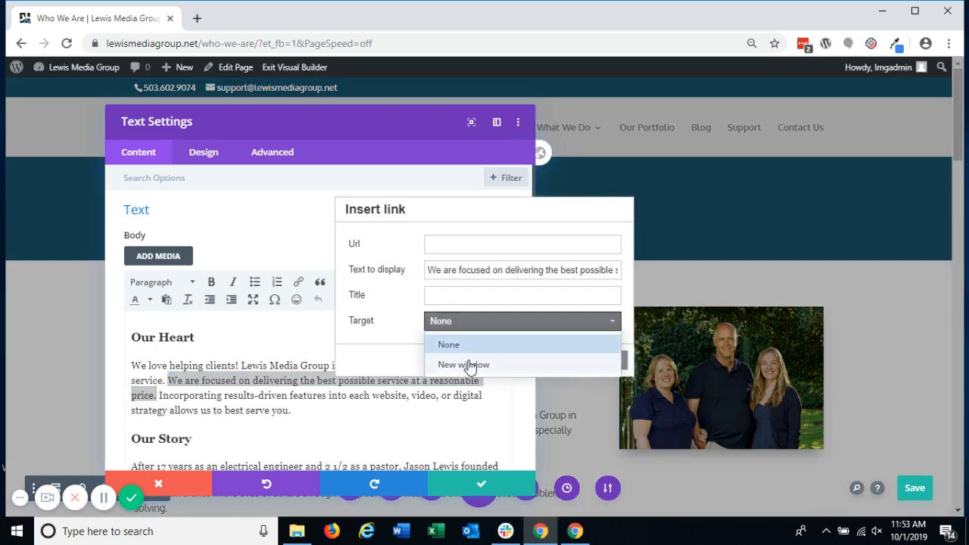
left_click(470, 366)
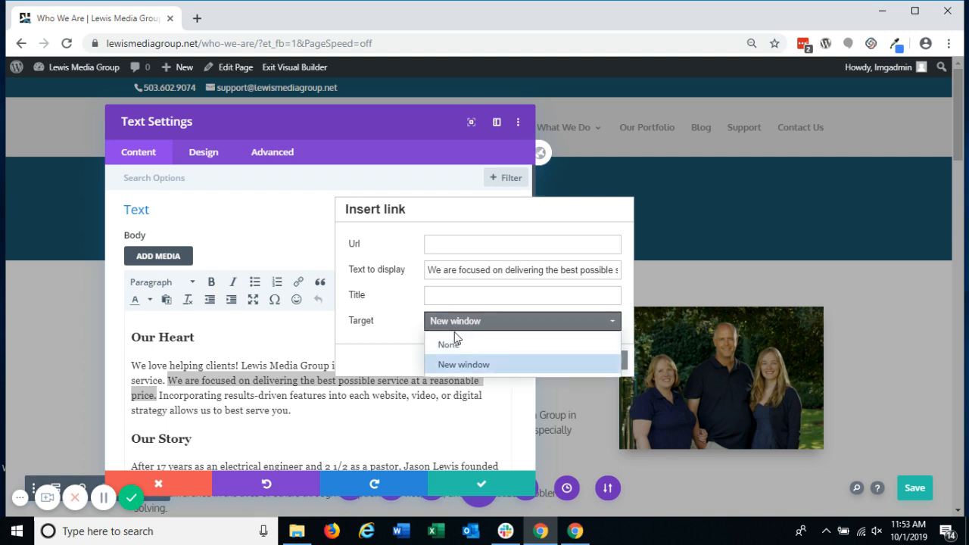
left_click(455, 344)
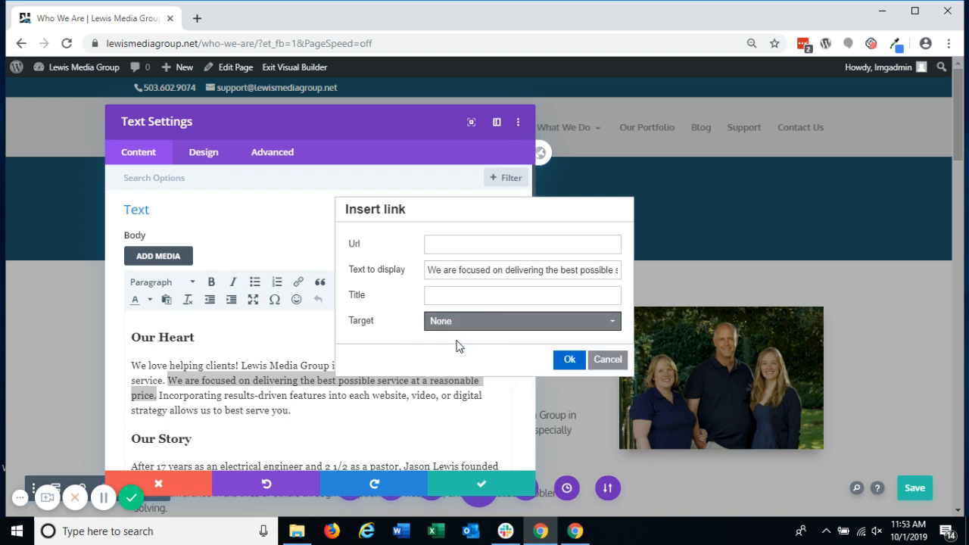
left_click(467, 243)
type("https")
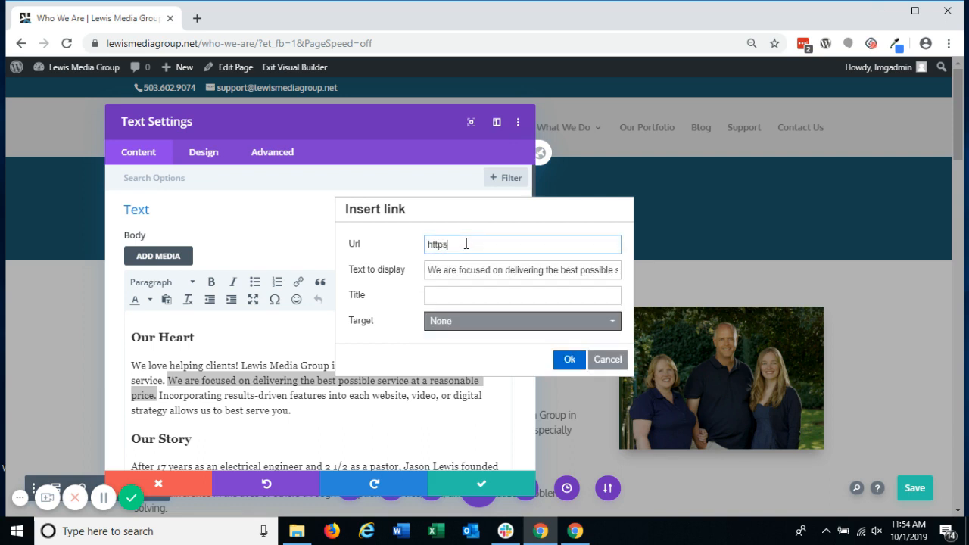
type("://lewismediagroup.net")
left_click_drag(454, 244, 538, 243)
type("facebook.com")
left_click(458, 328)
left_click(475, 362)
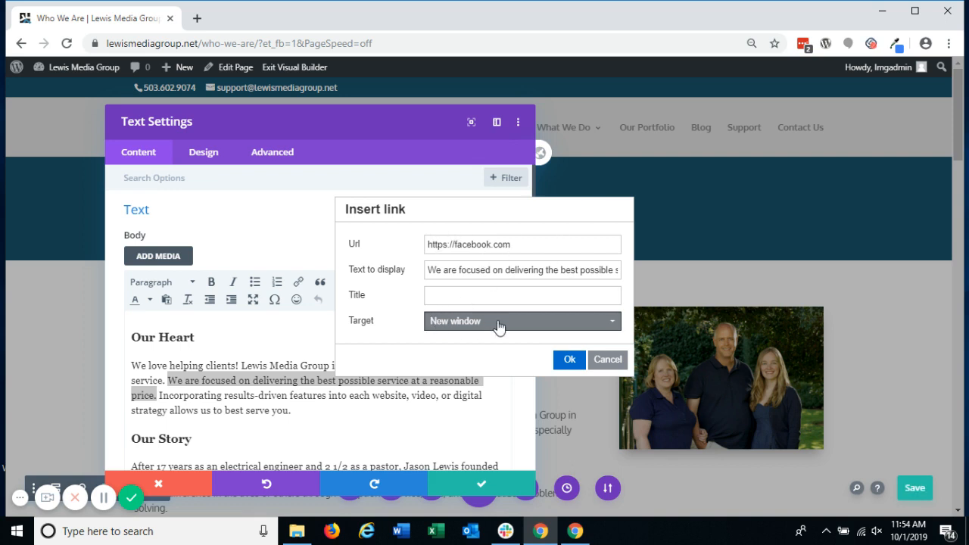
left_click(567, 359)
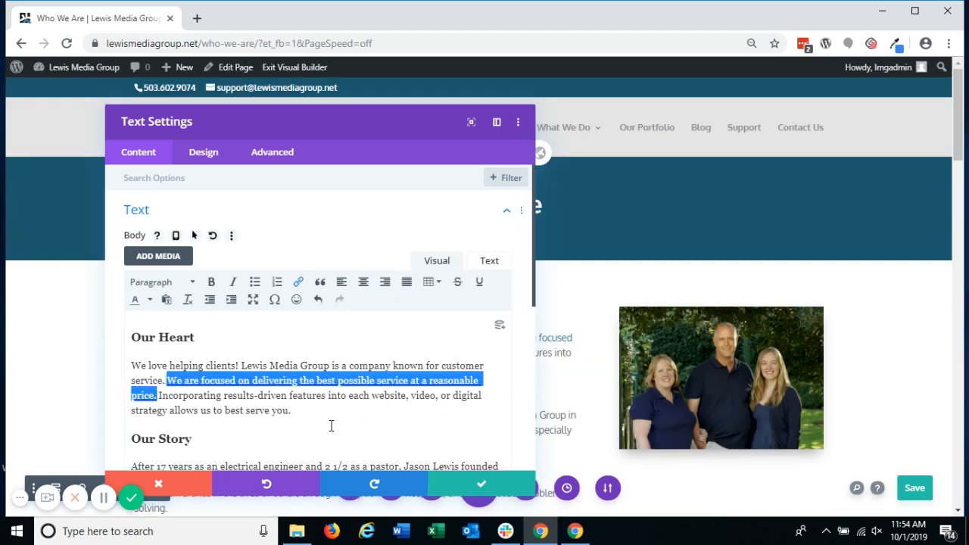
left_click(331, 427)
left_click_drag(344, 131, 725, 101)
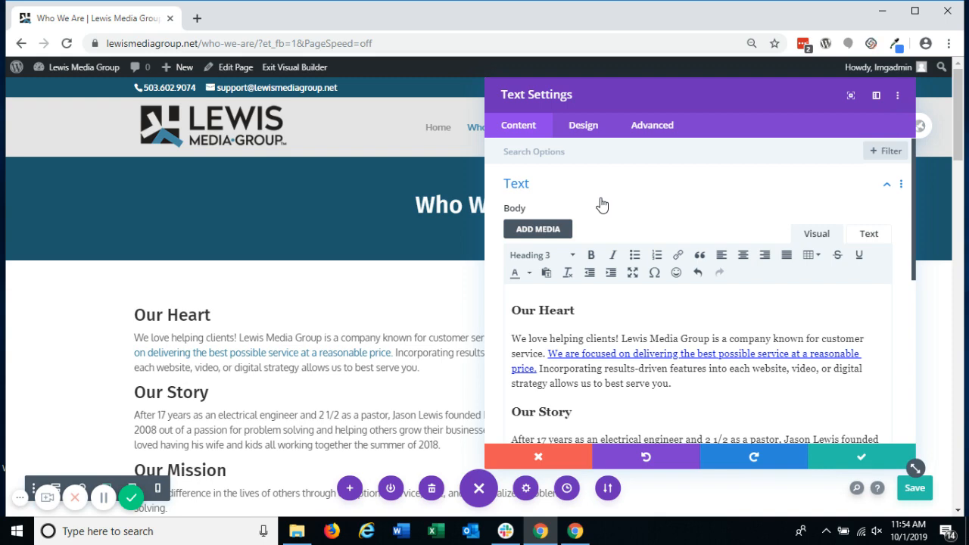
Step: Below the Our Mission paragraph, add the separate paragraphs "Create a List", "One sentence", "Another phrase" and "Another thing"
scroll(750, 205, "down", 3)
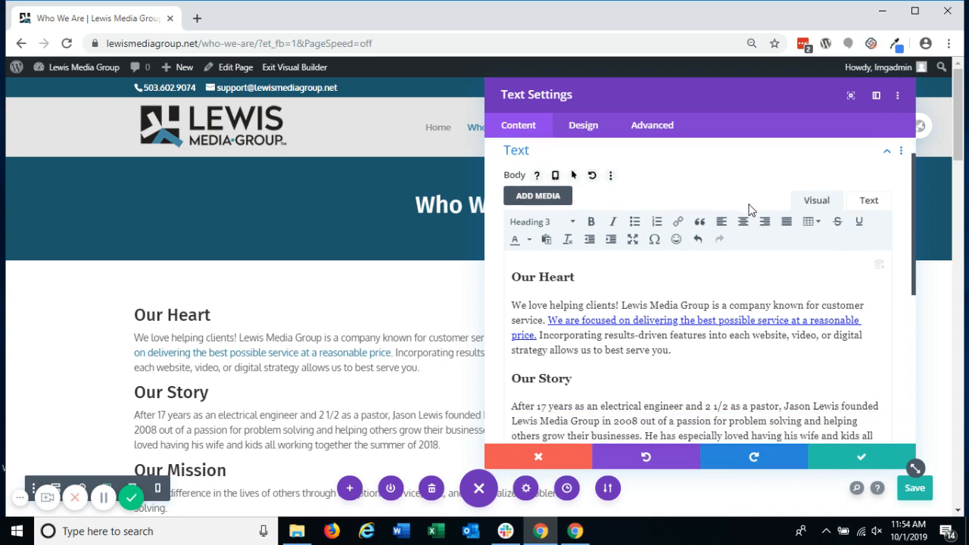
scroll(751, 206, "down", 1)
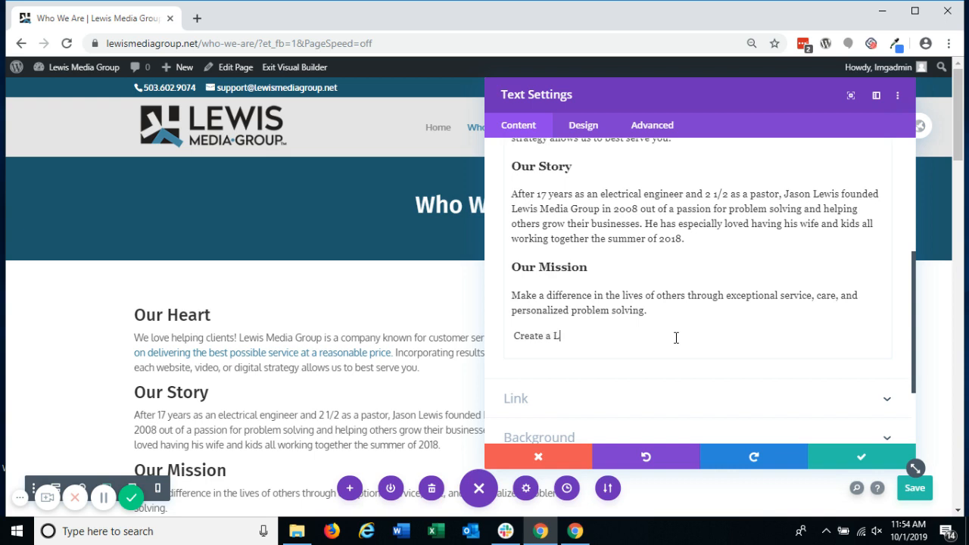
type("ist")
key("Return")
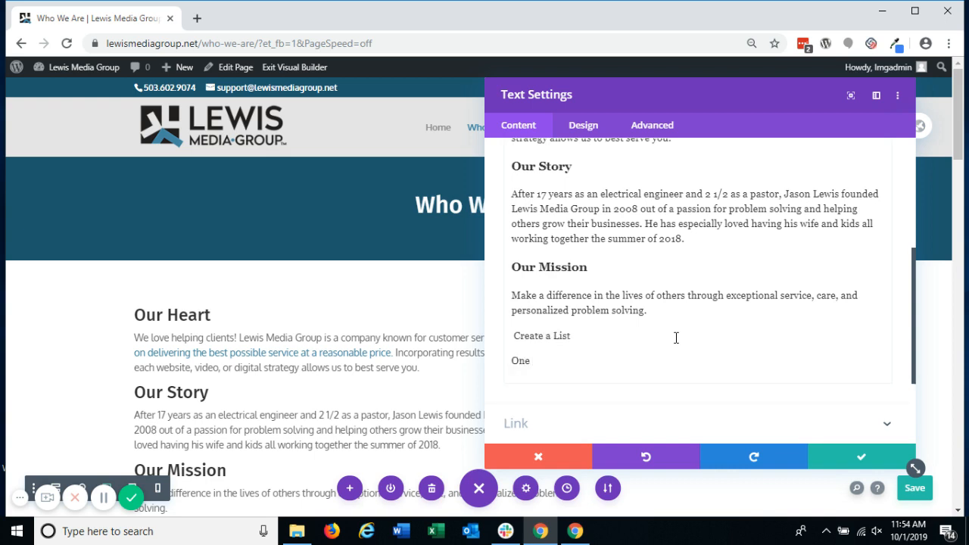
type("One sentence")
key("Return")
type("Anot")
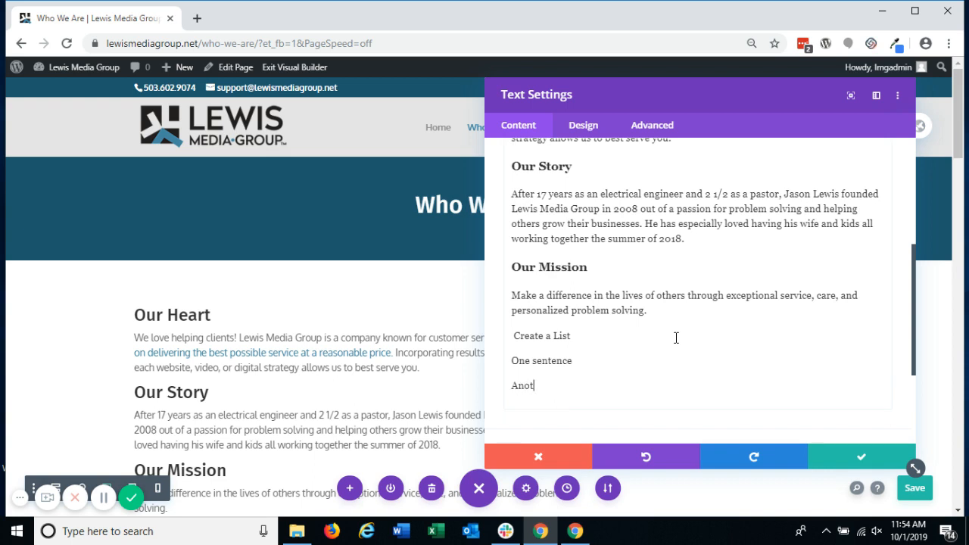
type("her phrase Another thing")
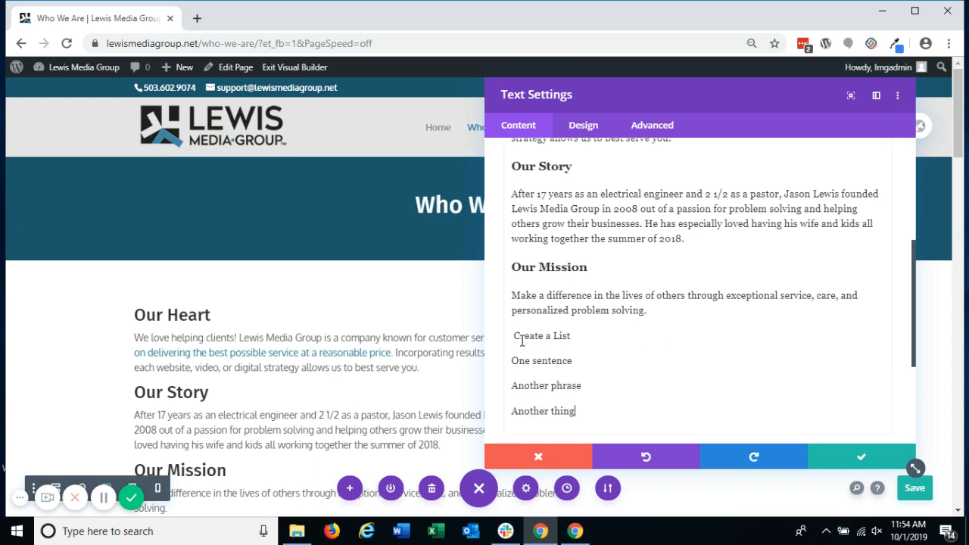
Step: Replace the last two added paragraphs with "Another Phrase" and "Another line", using single line breaks directly under "One sentence"
scroll(376, 351, "down", 3)
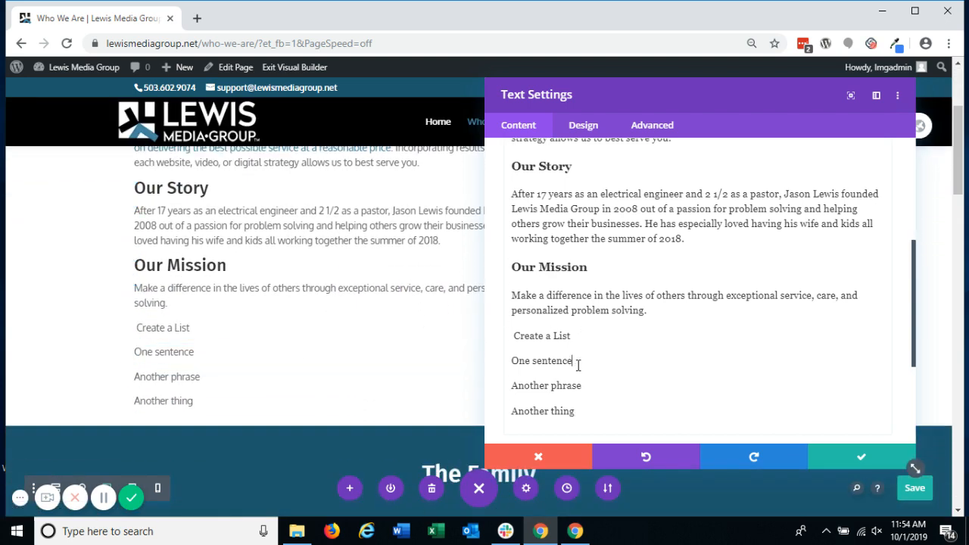
left_click_drag(577, 365, 596, 406)
key("BackSpace")
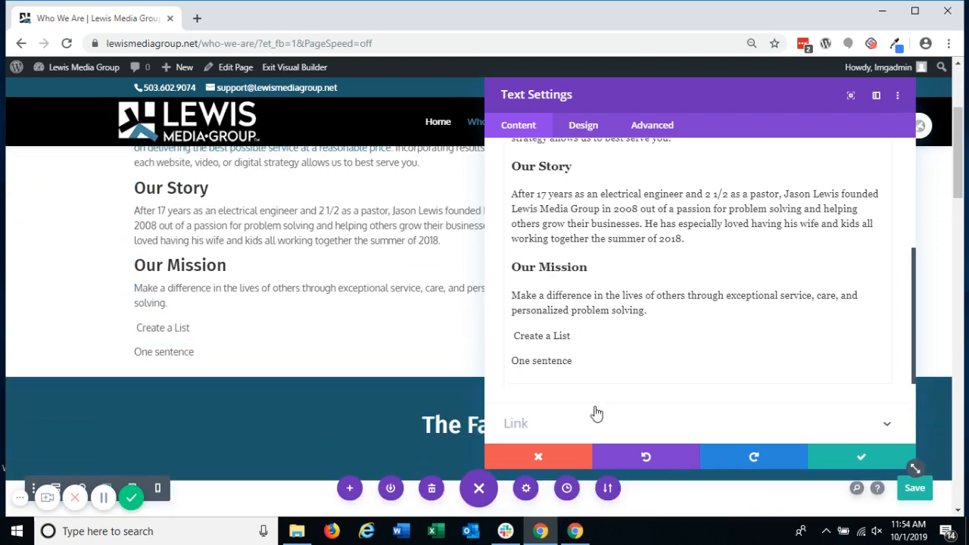
key("Return")
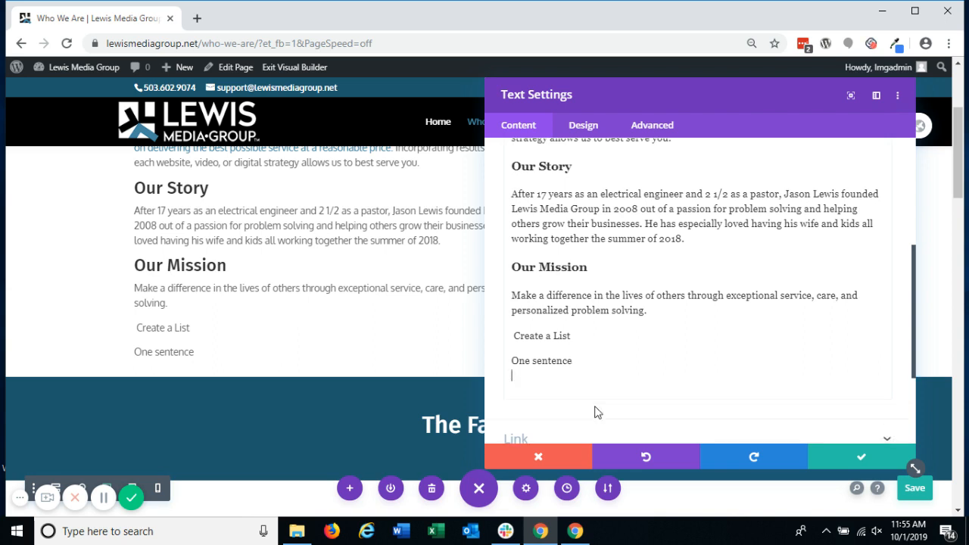
type("Another Phrase")
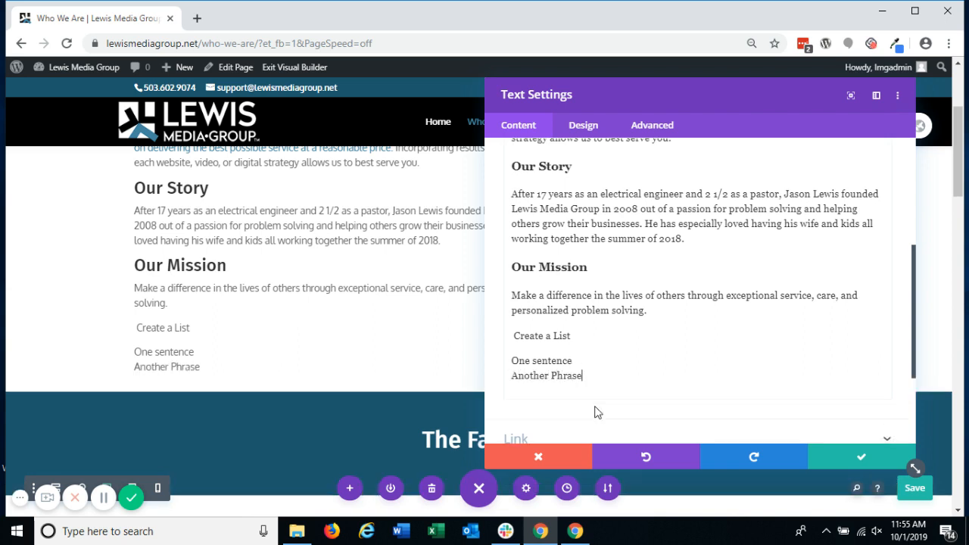
key("Return")
type("Another")
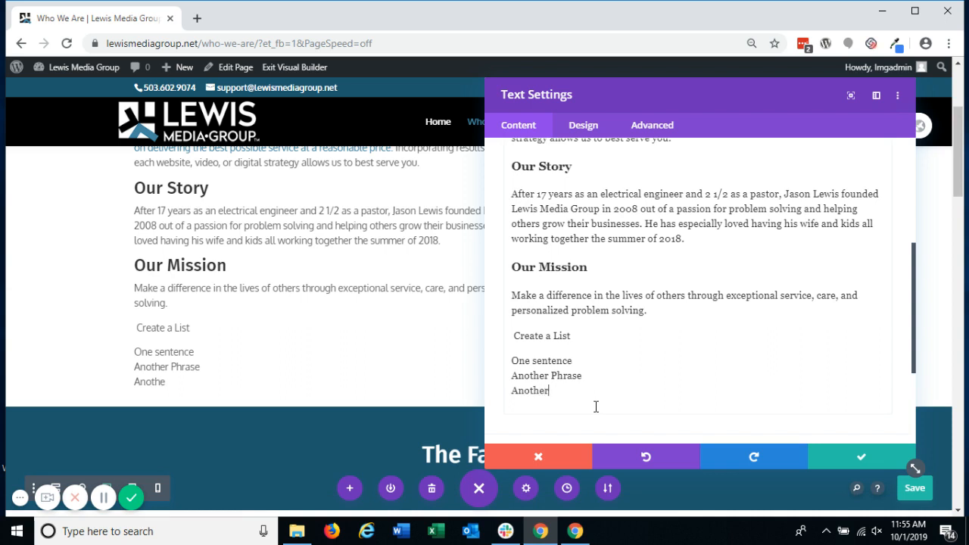
type(" line")
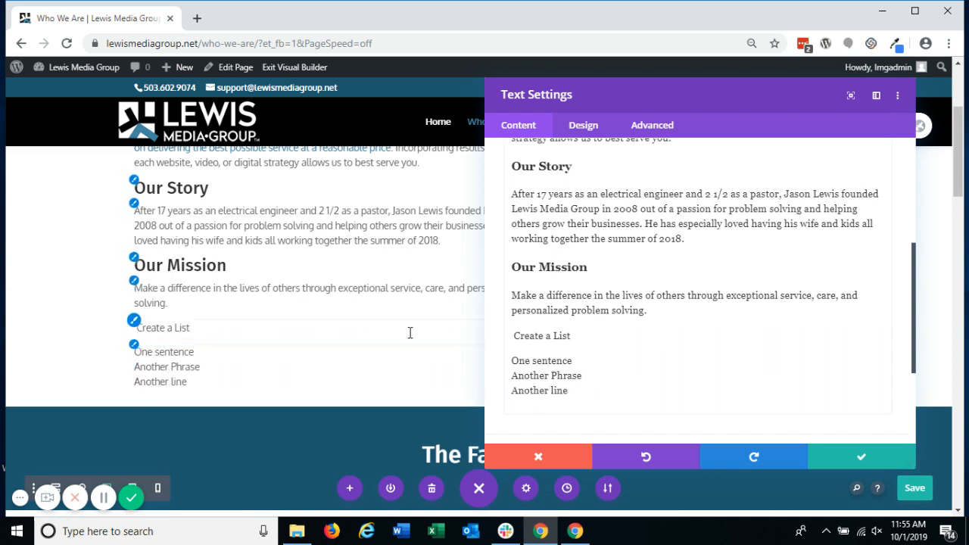
Step: Insert "another phrase" in a new paragraph after "One sentence"
left_click(596, 364)
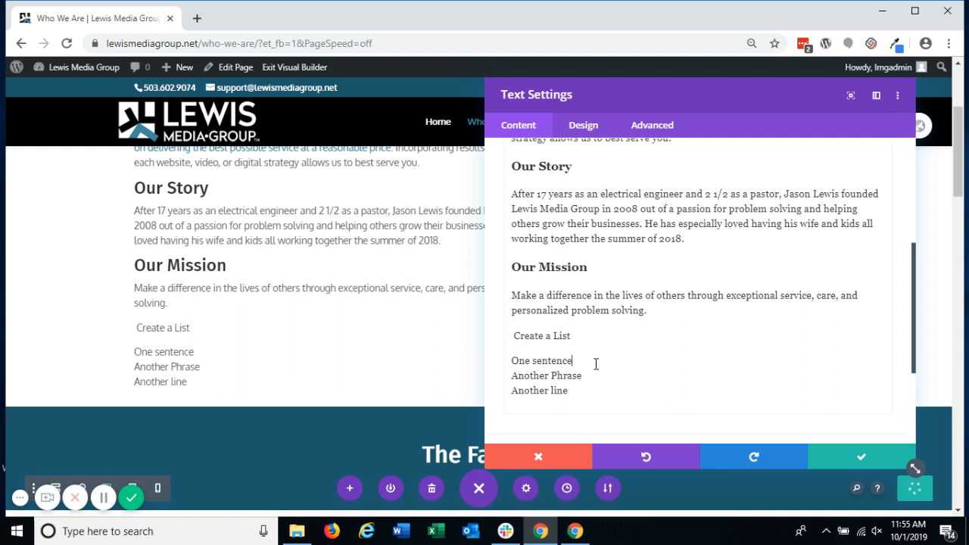
key("Return")
type("another phrase")
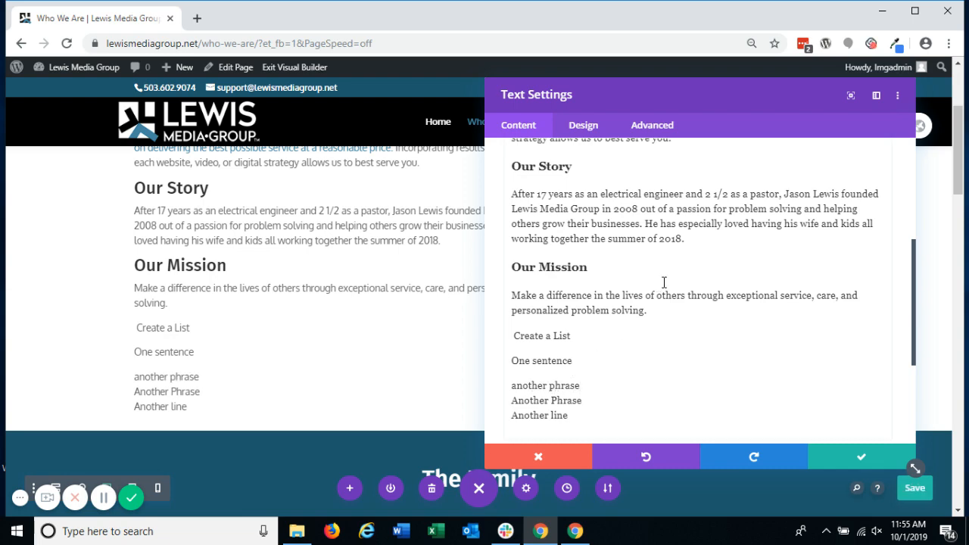
Step: In the body's HTML source, remove the blank line after "One sentence" and delete all added lines from "Create a List" onward
scroll(664, 281, "up", 4)
scroll(780, 248, "up", 3)
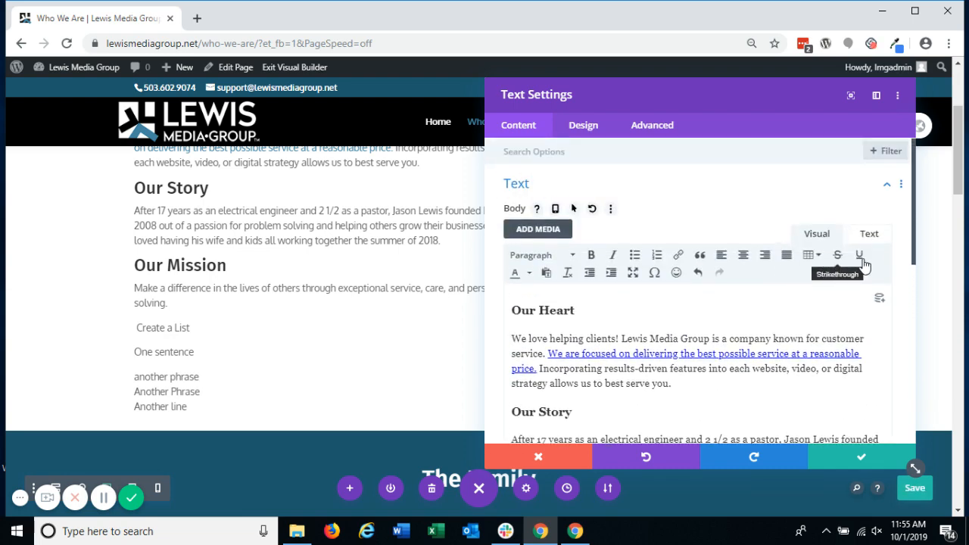
left_click(878, 237)
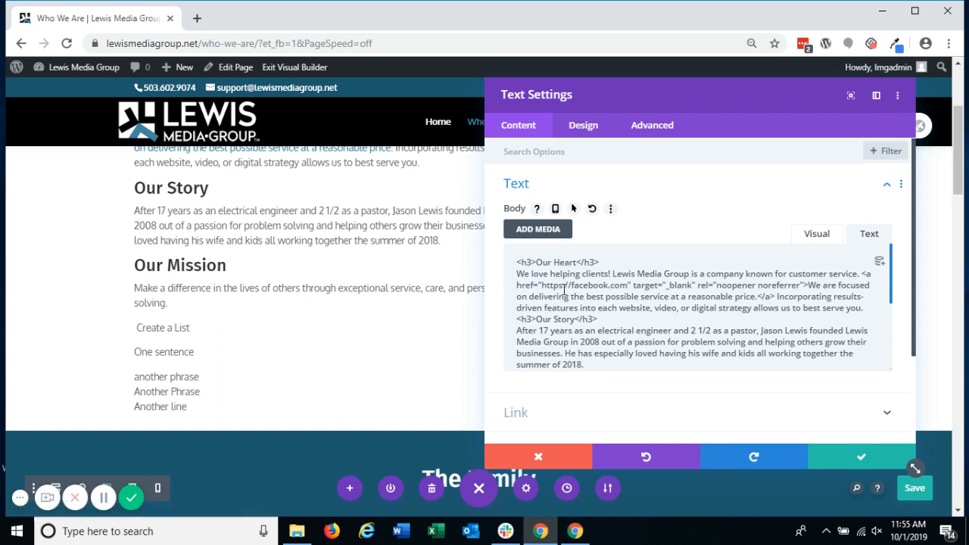
scroll(557, 286, "down", 5)
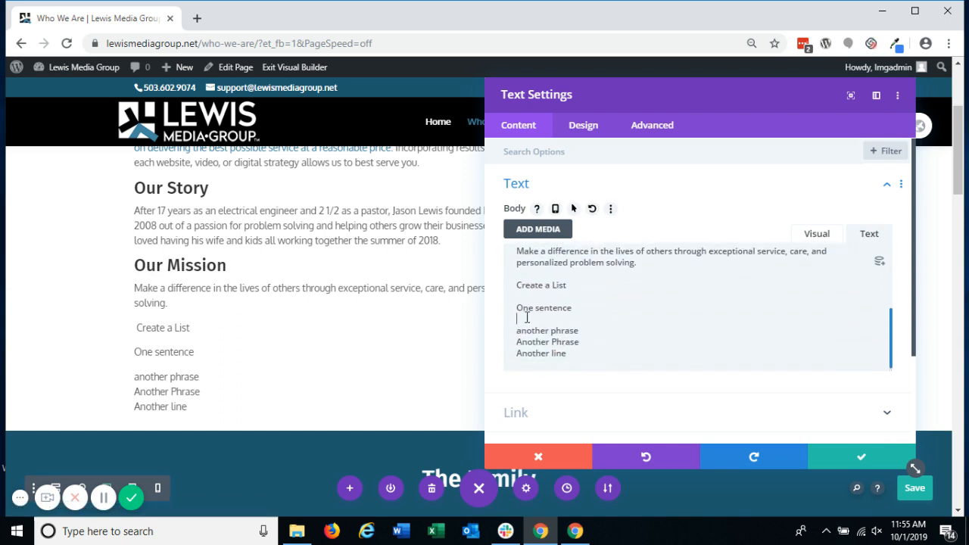
key("BackSpace")
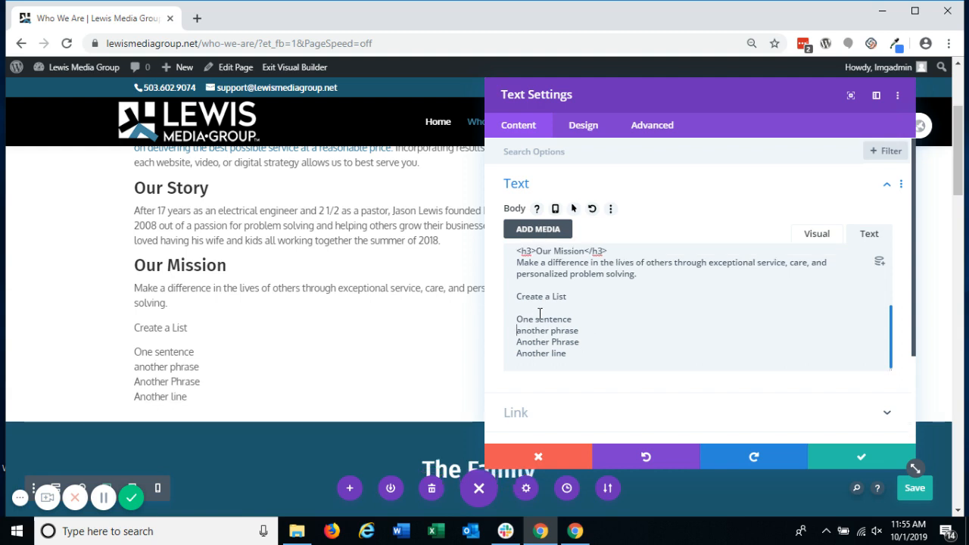
left_click_drag(518, 296, 616, 371)
key("BackSpace")
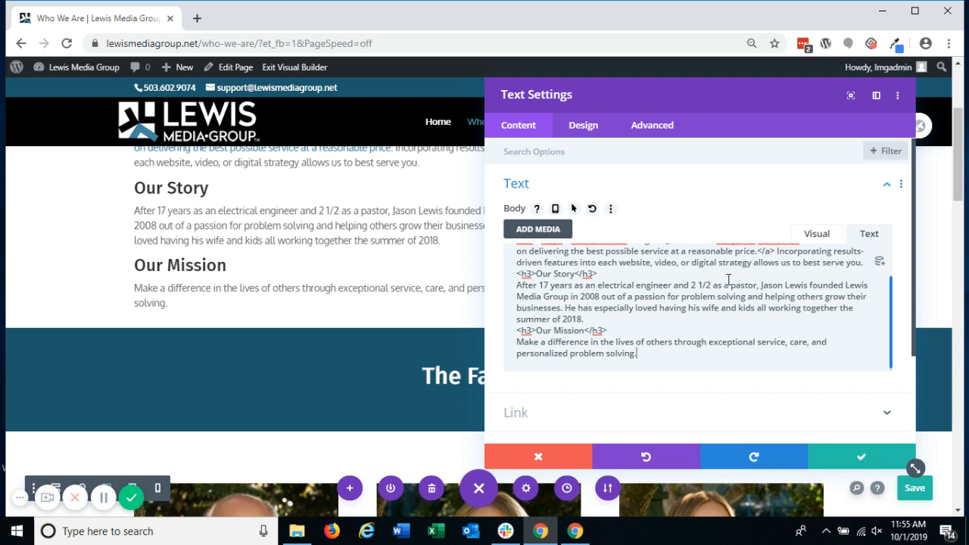
Step: Open the Heading 3 design options of the text module
left_click(583, 126)
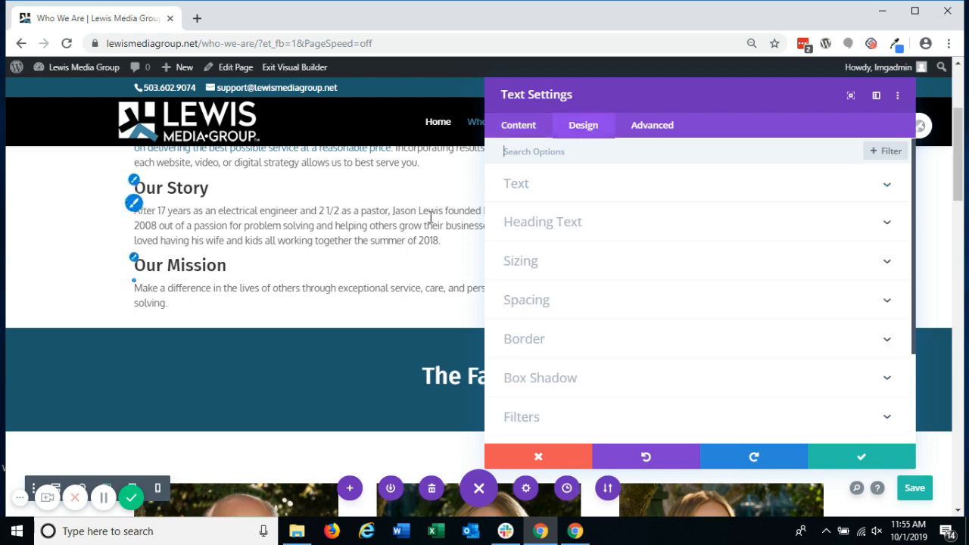
scroll(430, 217, "up", 3)
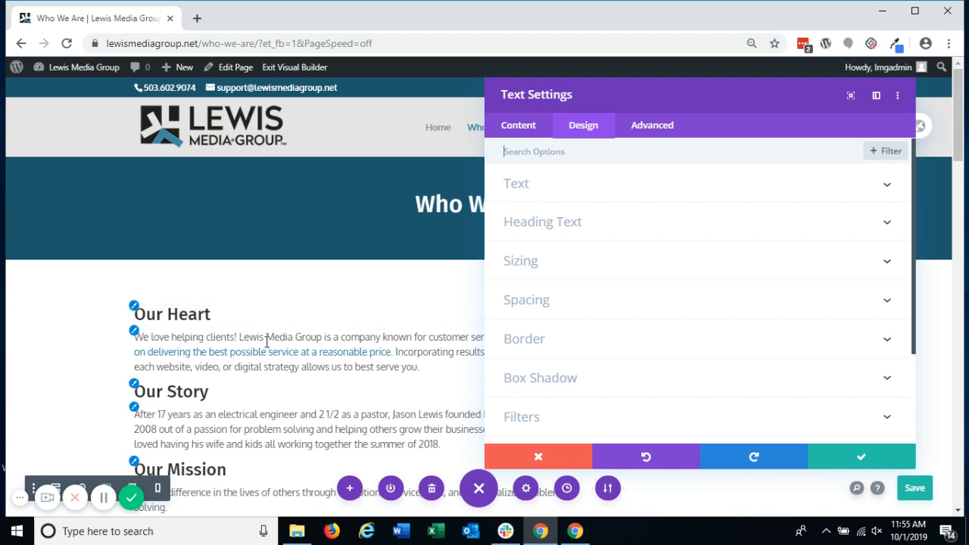
left_click(580, 221)
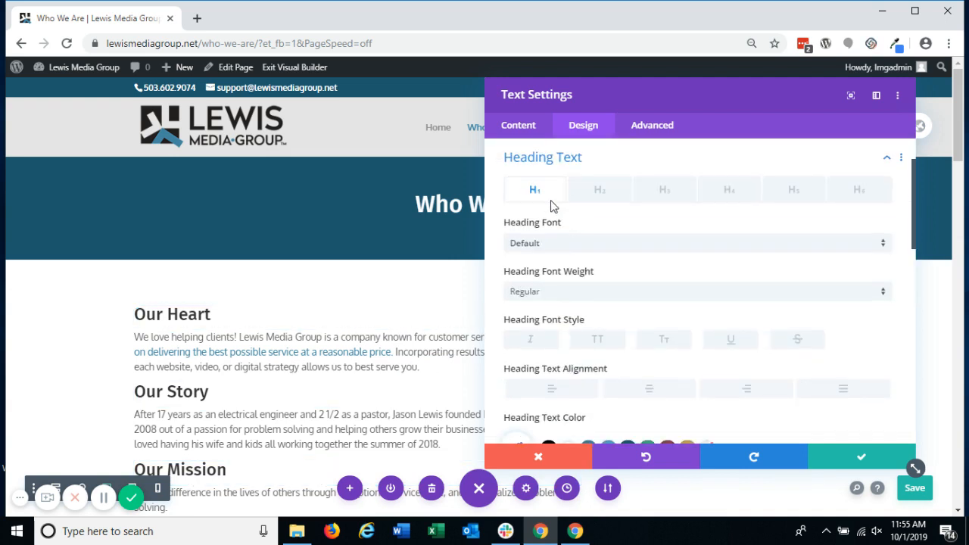
left_click(620, 189)
left_click(665, 194)
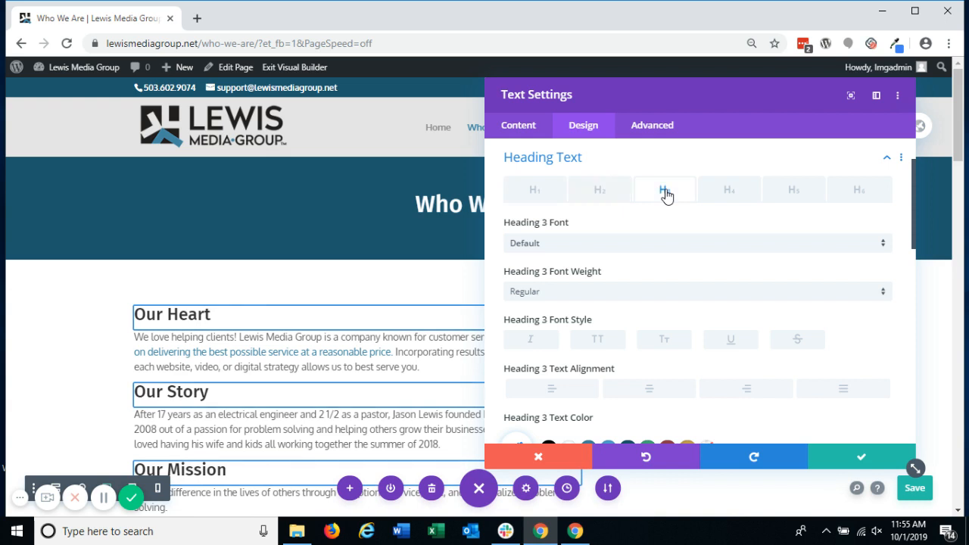
scroll(692, 328, "down", 3)
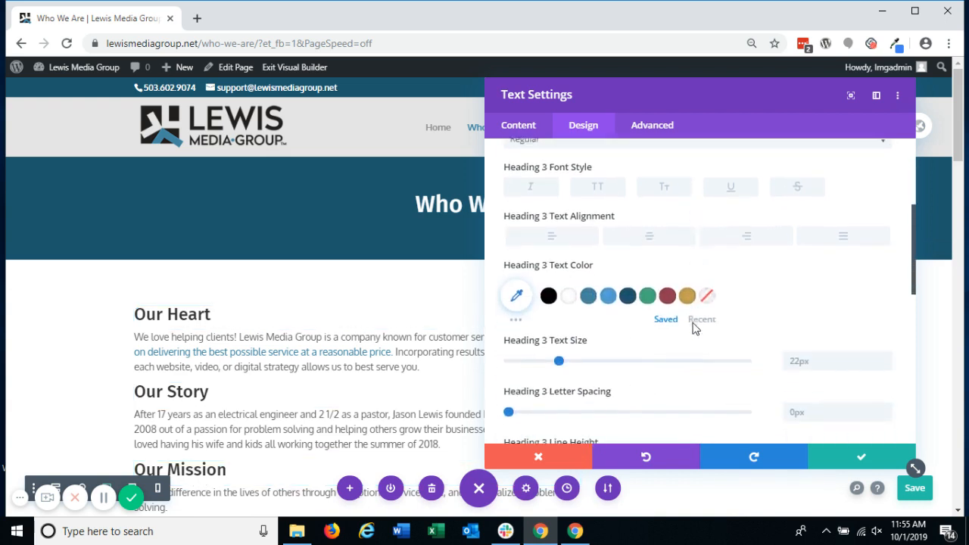
Step: Try the uppercase and italic font styles on the Heading 3 text, switching each one off again
left_click(591, 172)
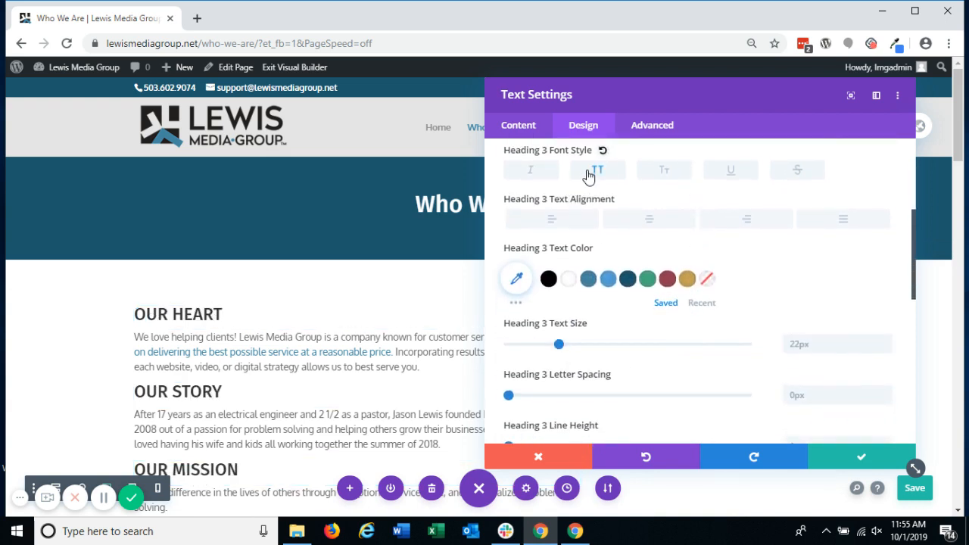
left_click(589, 176)
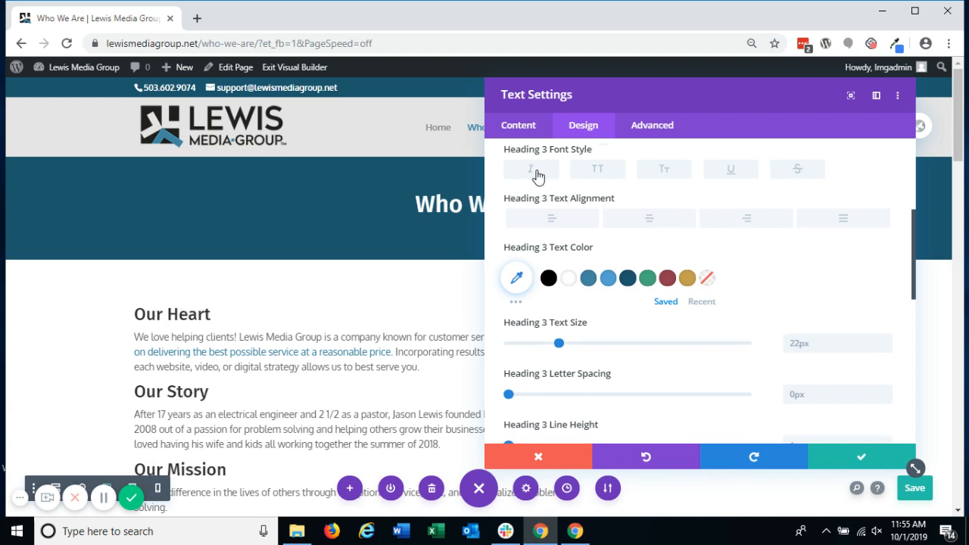
left_click(536, 174)
left_click(536, 174)
Step: Try dark red and gold as the Heading 3 text color, resetting to the default color after each
left_click(667, 279)
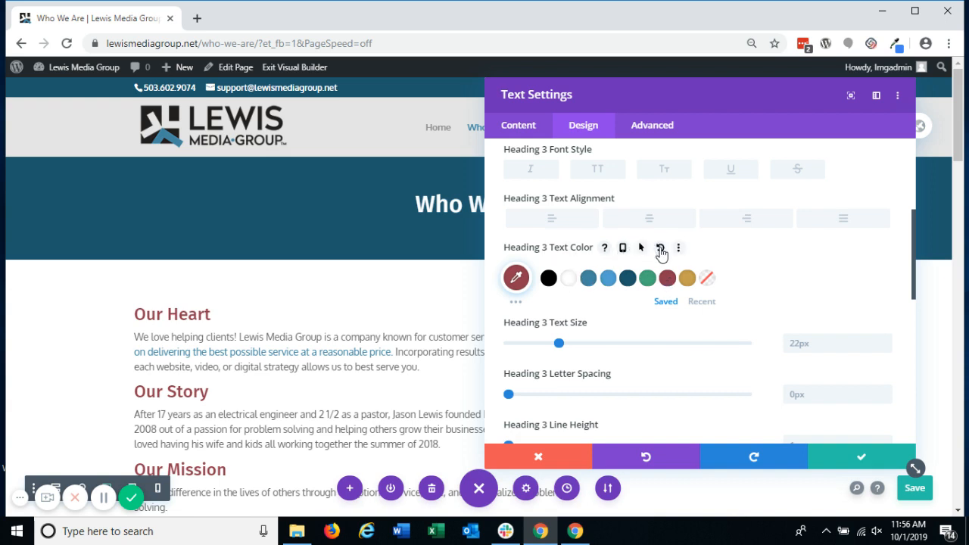
left_click(660, 249)
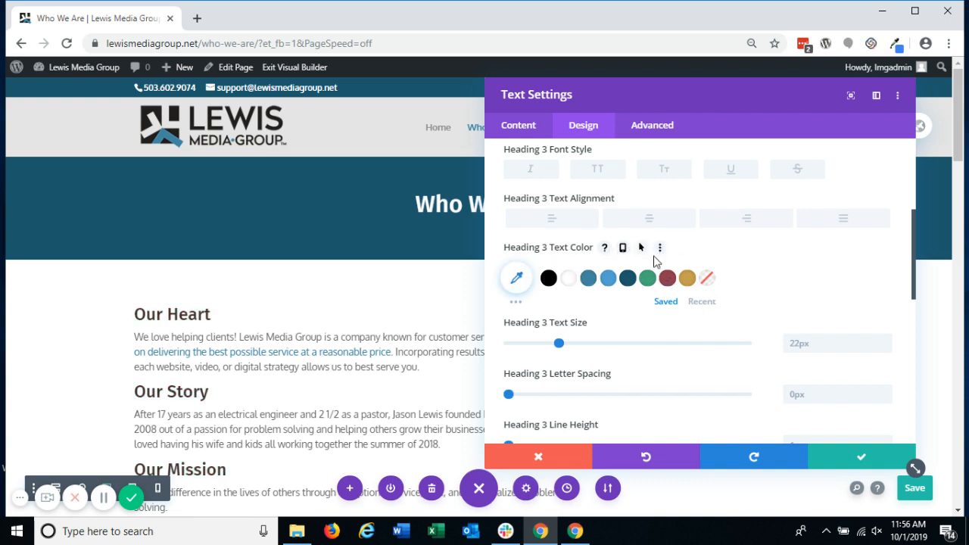
left_click(686, 278)
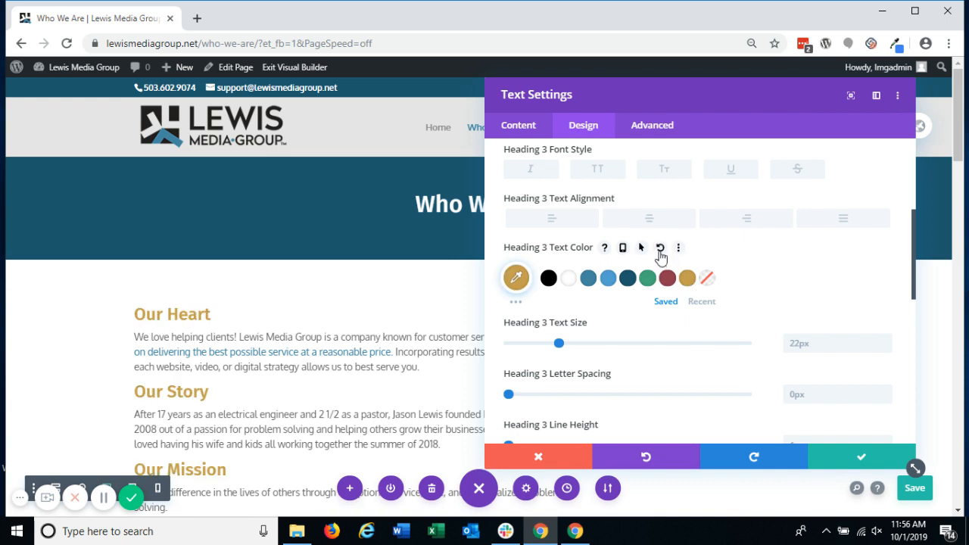
key("ctrl+s")
left_click(660, 250)
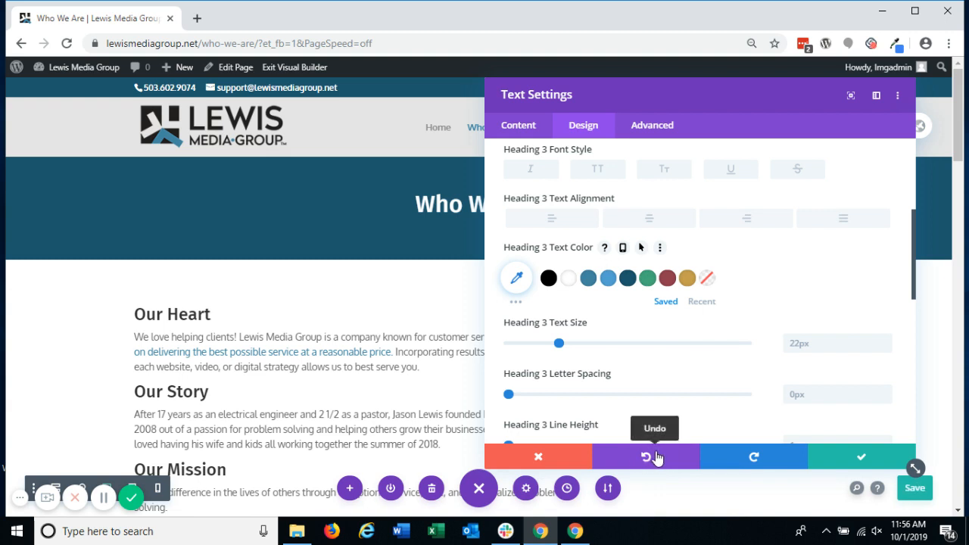
Step: Undo the Heading 3 color changes one by one back to the original color
left_click(657, 457)
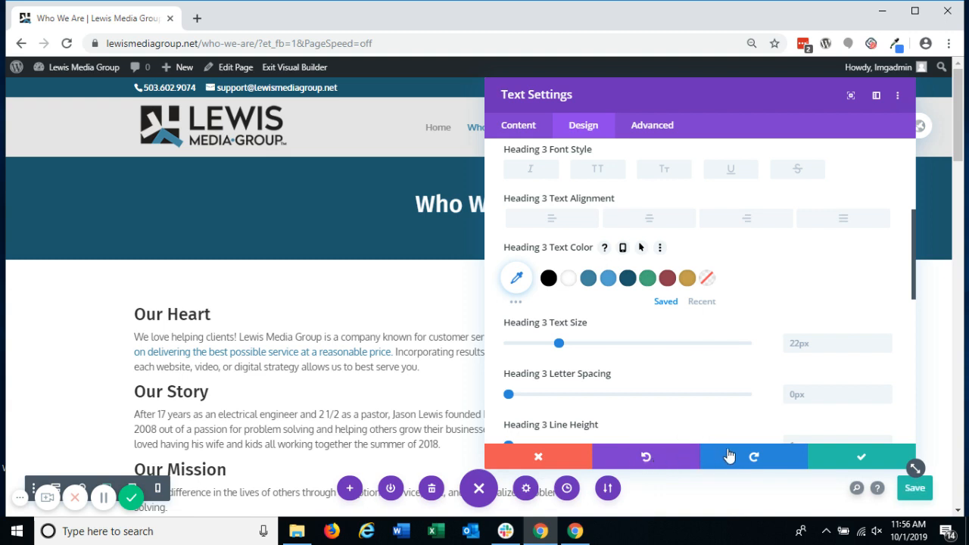
left_click(658, 457)
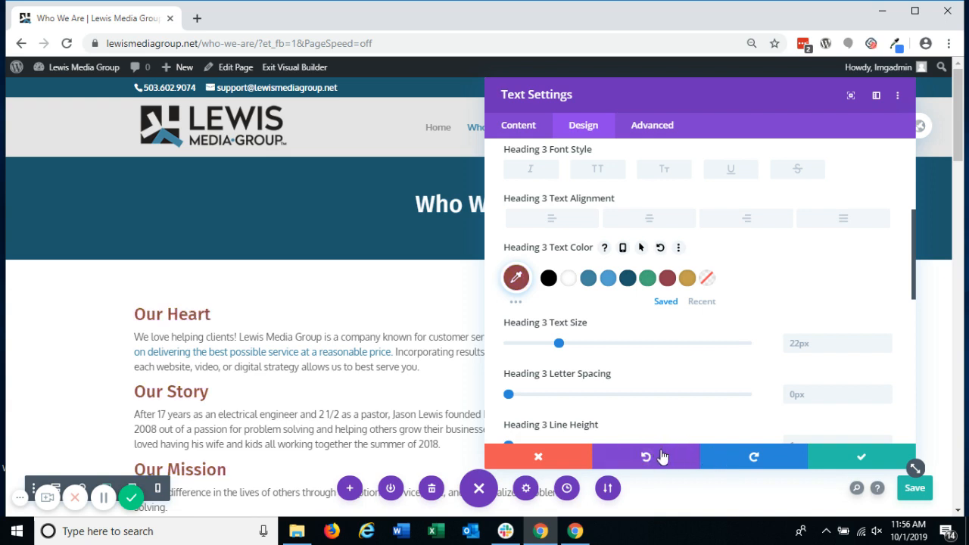
left_click(662, 457)
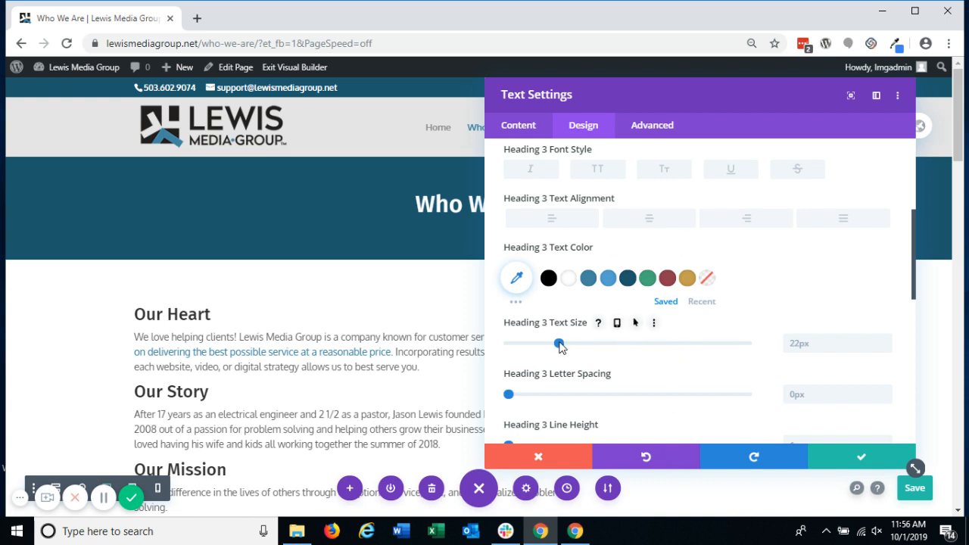
Step: Set the Heading 3 text size to 26px and its letter spacing to 8px
mouse_move(558, 345)
left_mouse_down()
mouse_move(612, 349)
mouse_move(558, 346)
mouse_move(570, 348)
left_mouse_up()
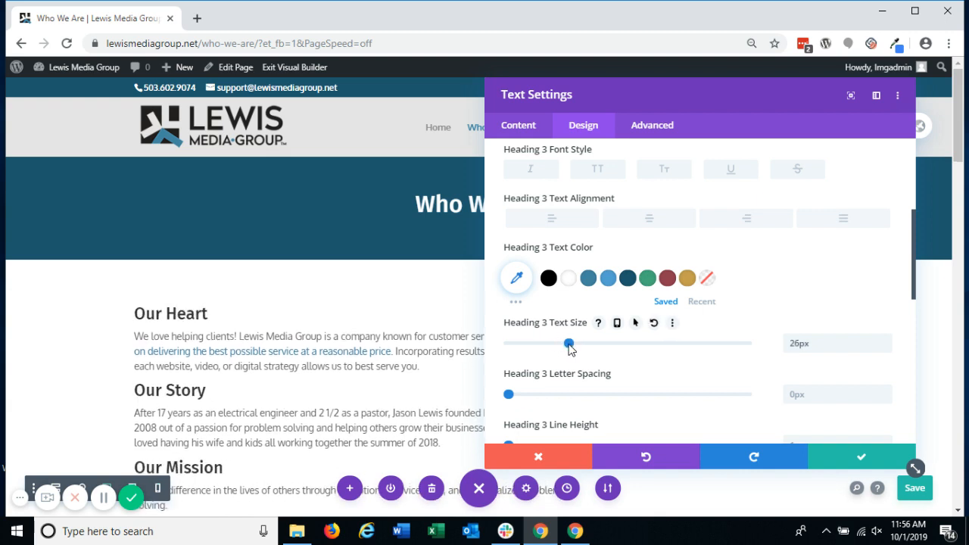
left_click_drag(509, 394, 529, 404)
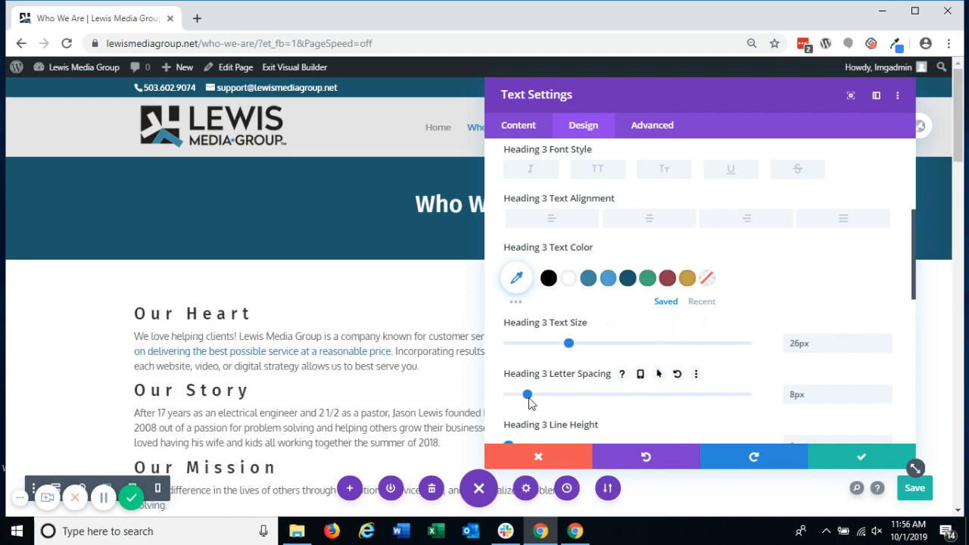
scroll(567, 372, "down", 2)
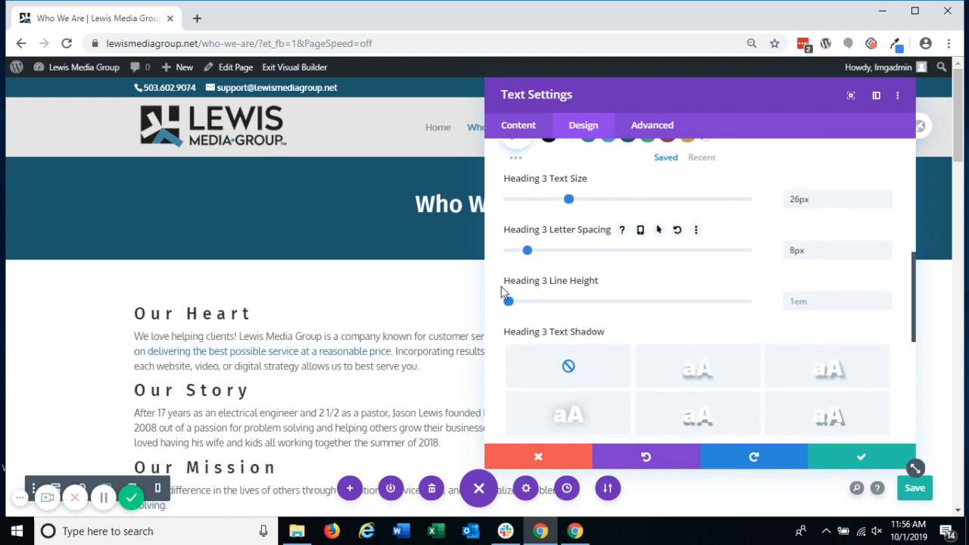
mouse_move(508, 301)
left_mouse_down()
mouse_move(594, 309)
mouse_move(493, 303)
left_mouse_up()
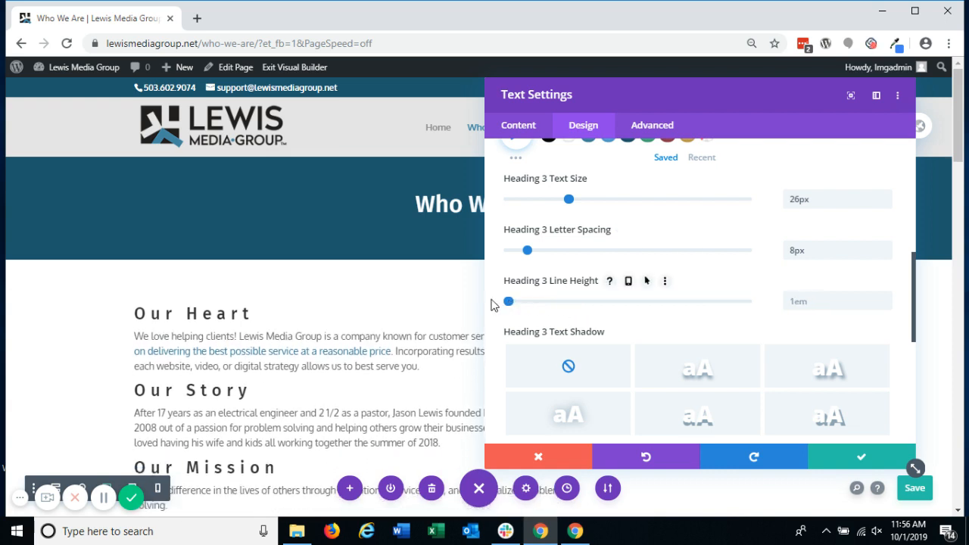
Step: Give the Heading 3 text an offset drop shadow, trying several of the shadow presets
left_click(710, 367)
left_click(815, 368)
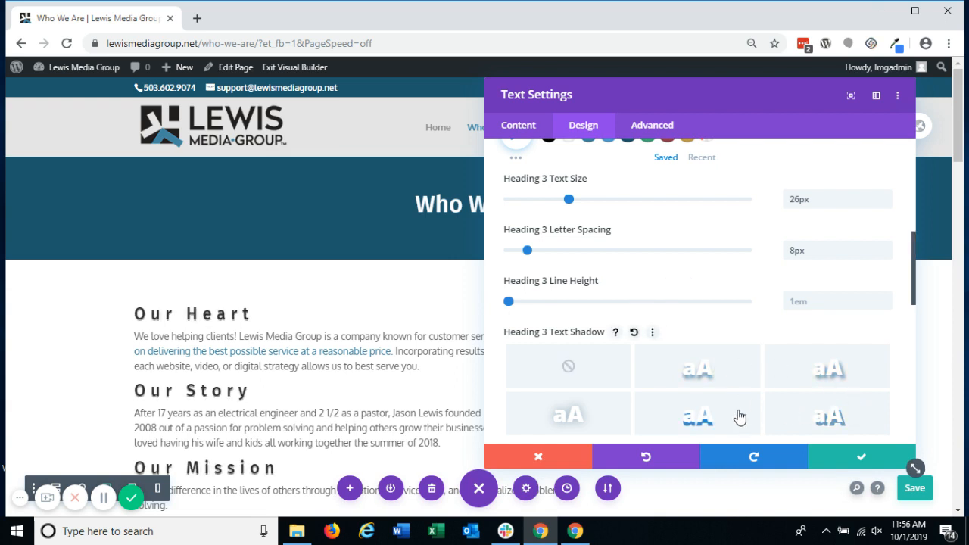
Step: Apply the blurred glow shadow preset to the Heading 3 text and set the shadow color to #4387a2
left_click(601, 409)
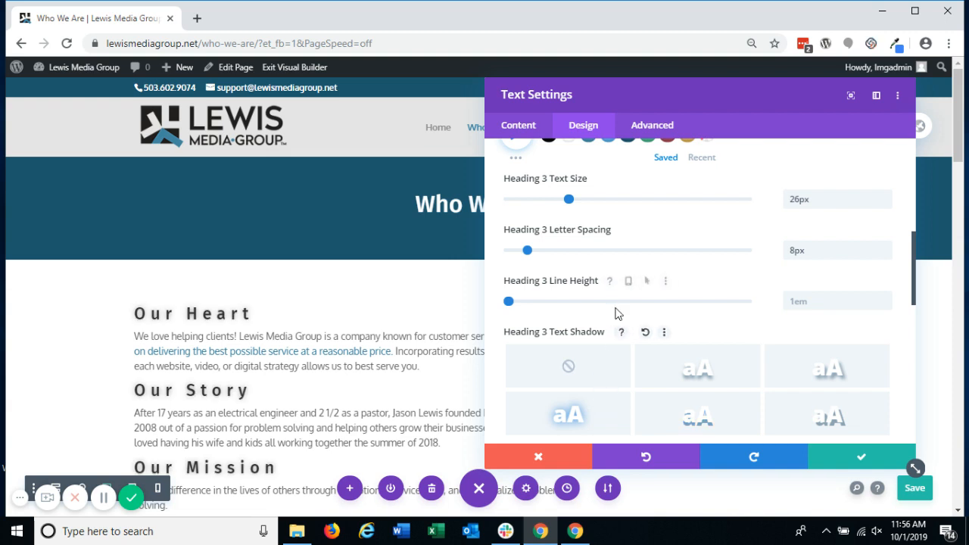
scroll(615, 314, "down", 4)
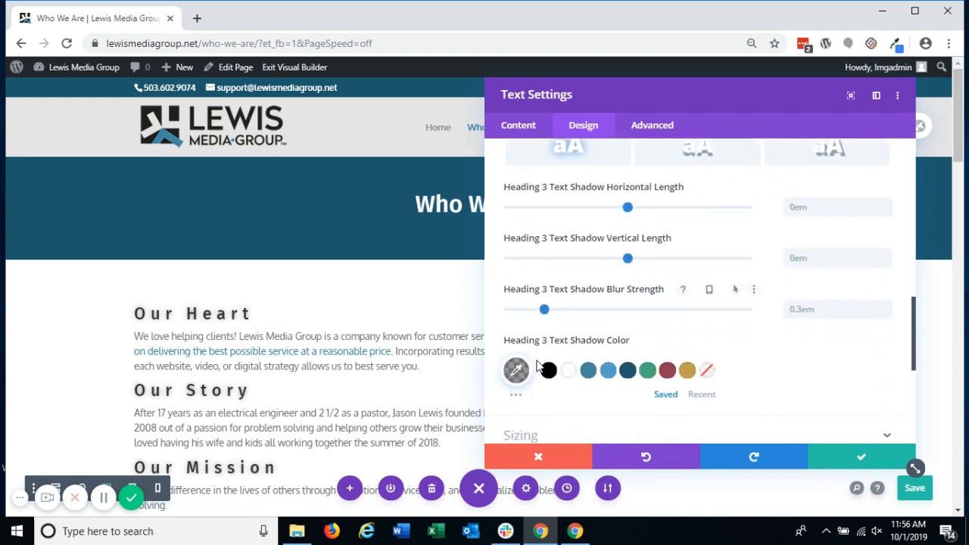
left_click(590, 372)
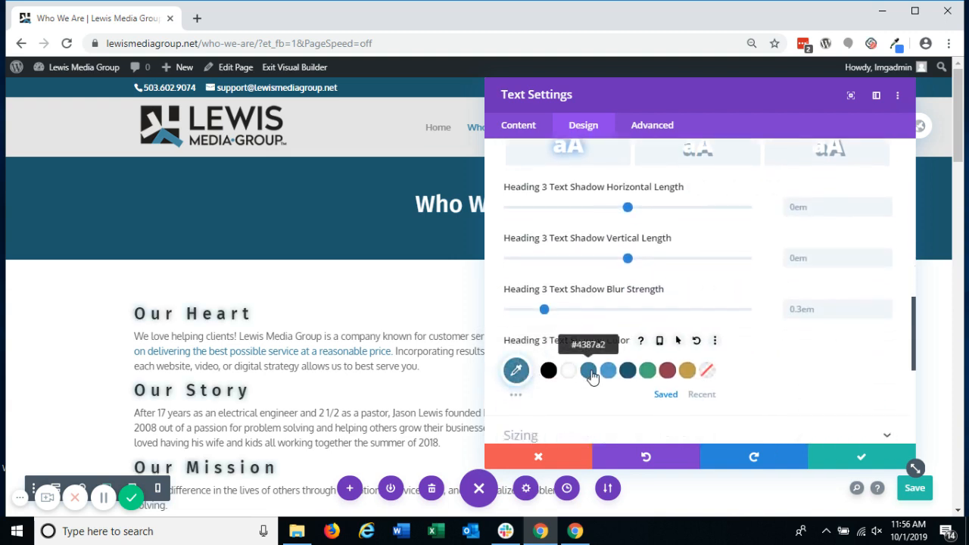
scroll(592, 376, "down", 2)
Step: Try centered and right alignment on the Heading 3 text, settling on centered
scroll(592, 371, "up", 2)
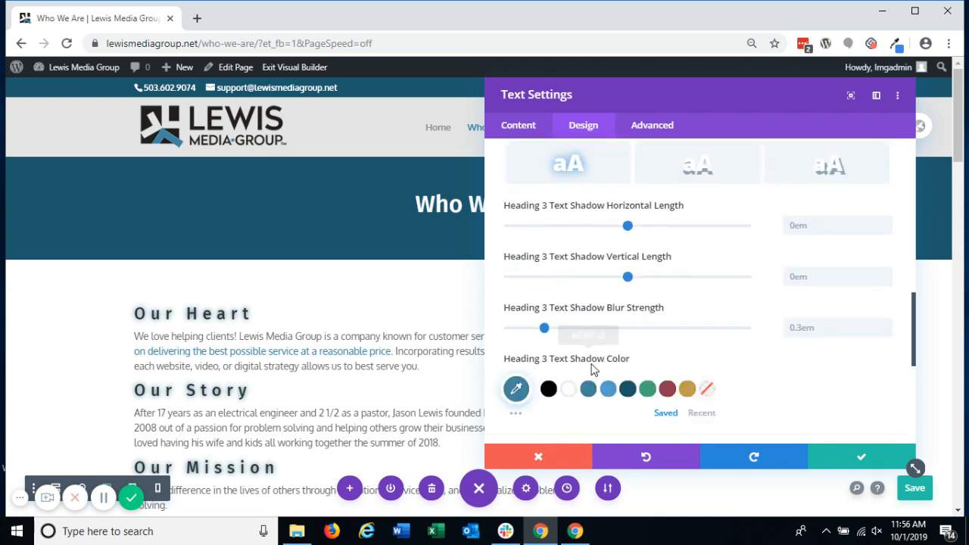
scroll(594, 369, "up", 8)
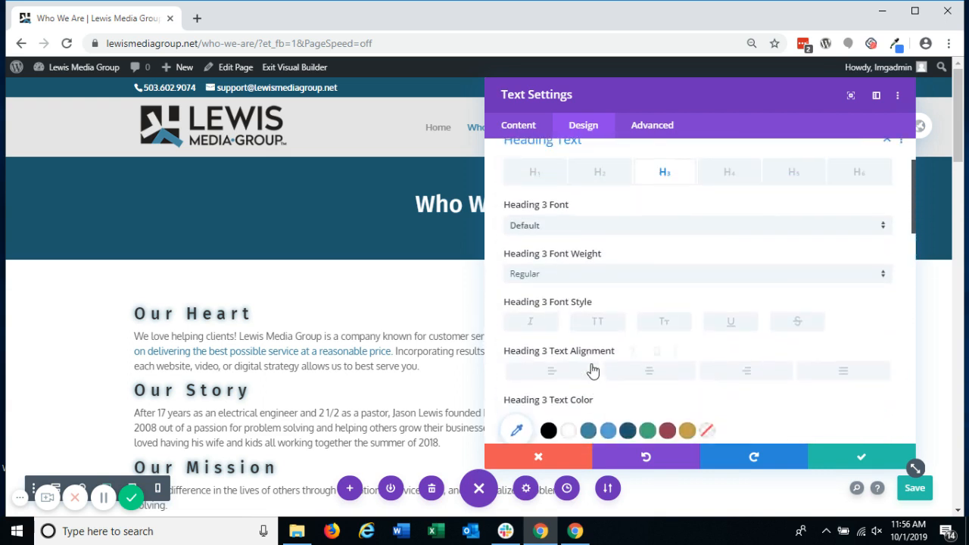
left_click(647, 370)
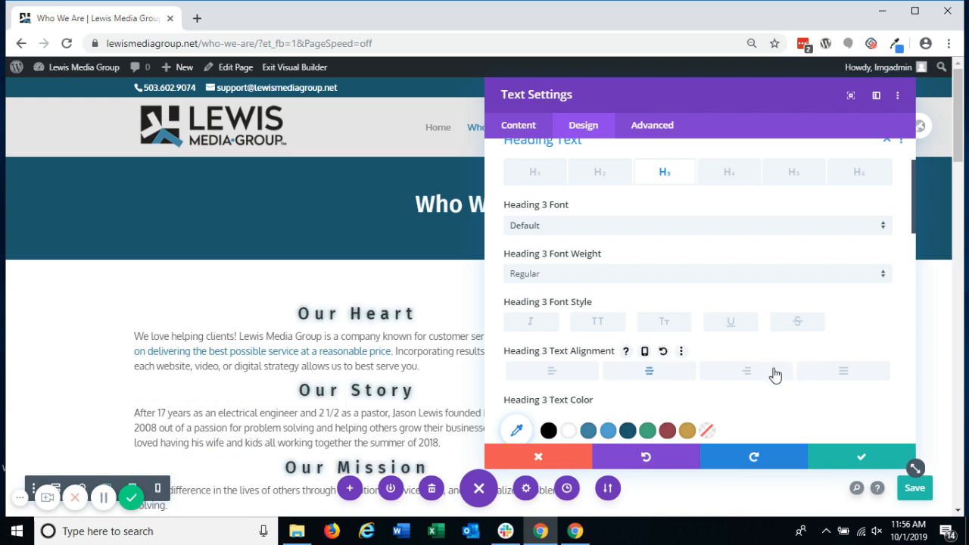
left_click(758, 372)
left_click(651, 372)
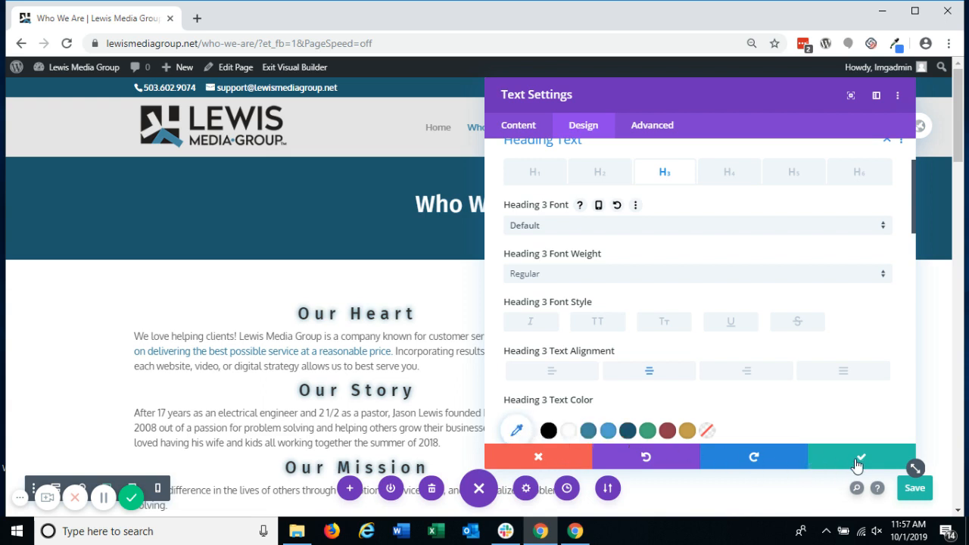
Step: Undo the Heading 3 alignment and glow shadow changes, going back to the offset drop shadow
left_click(684, 462)
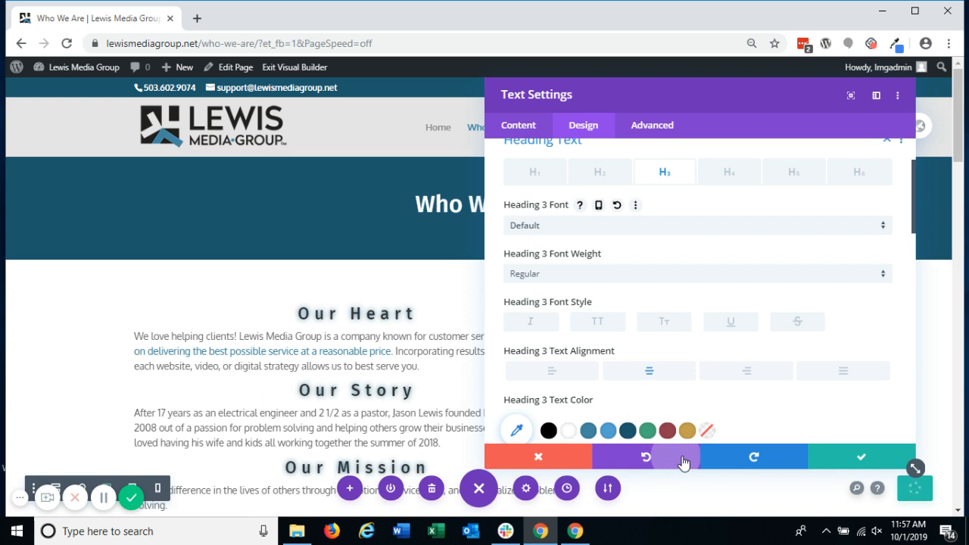
left_click(683, 463)
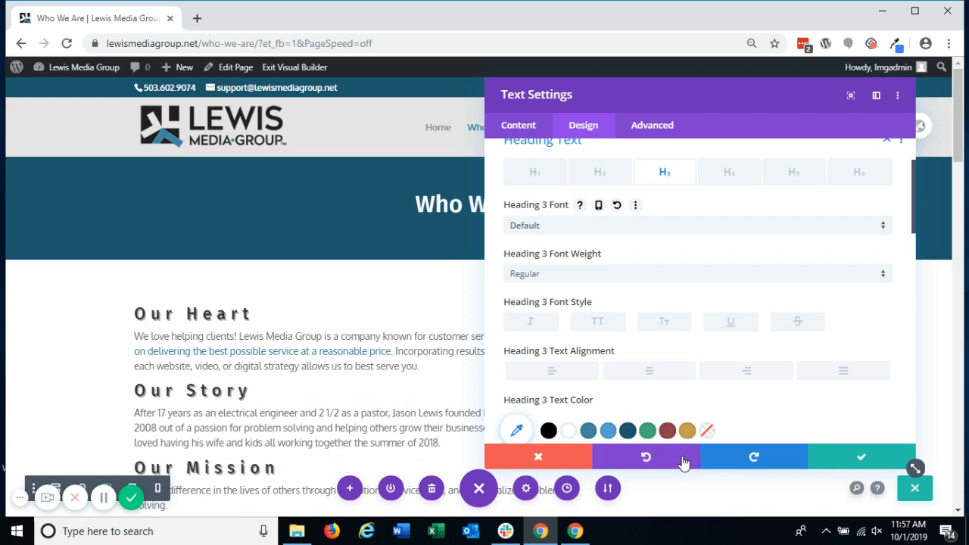
Step: Set the text color of links in the module's body text to the green swatch
scroll(698, 321, "up", 2)
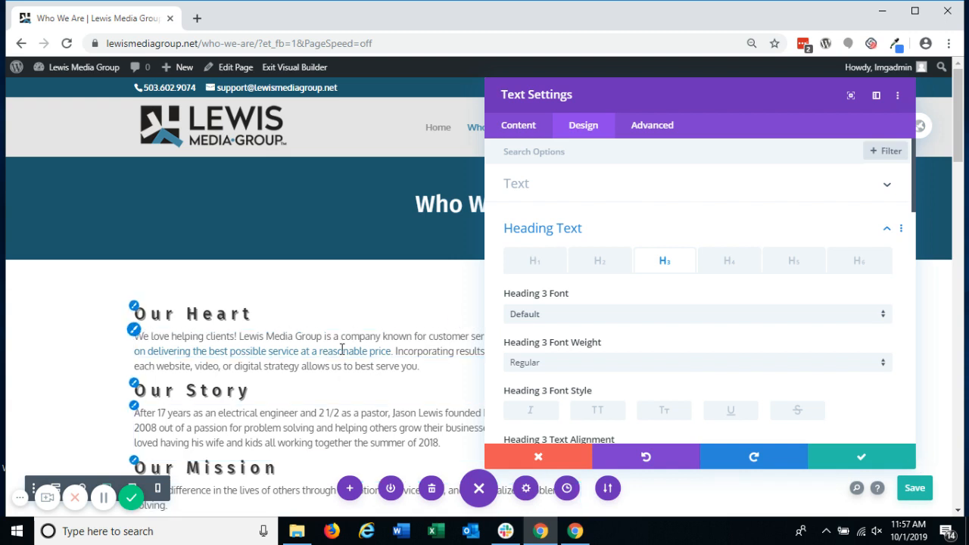
left_click(640, 198)
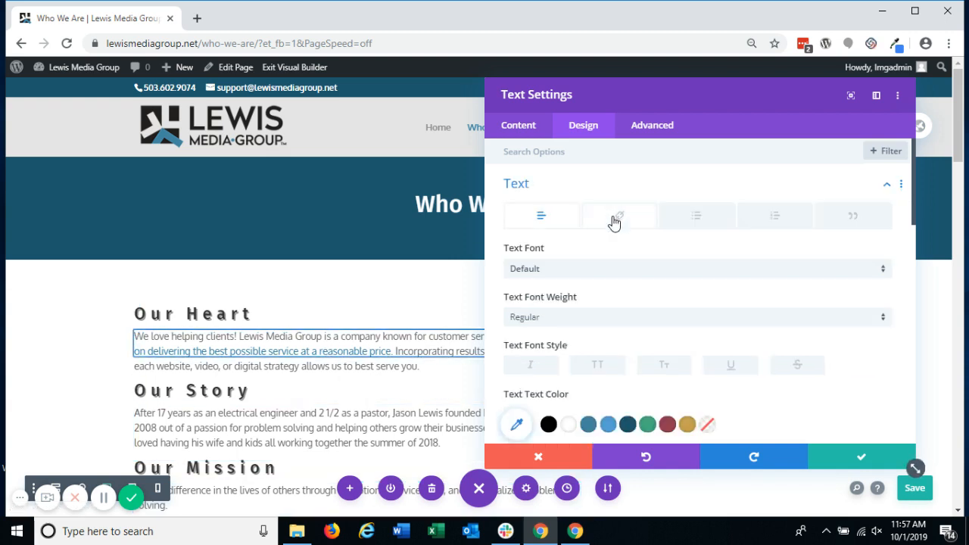
left_click(617, 218)
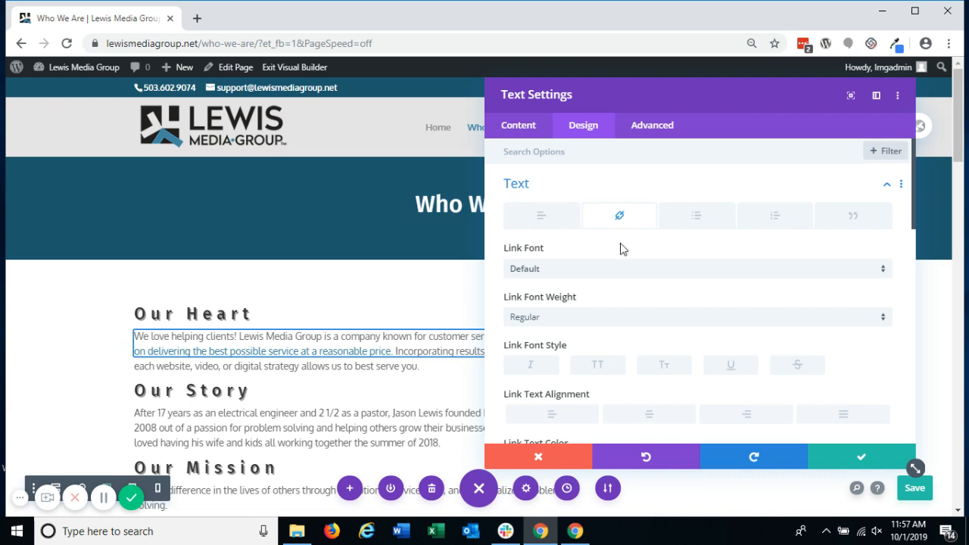
scroll(626, 275, "down", 3)
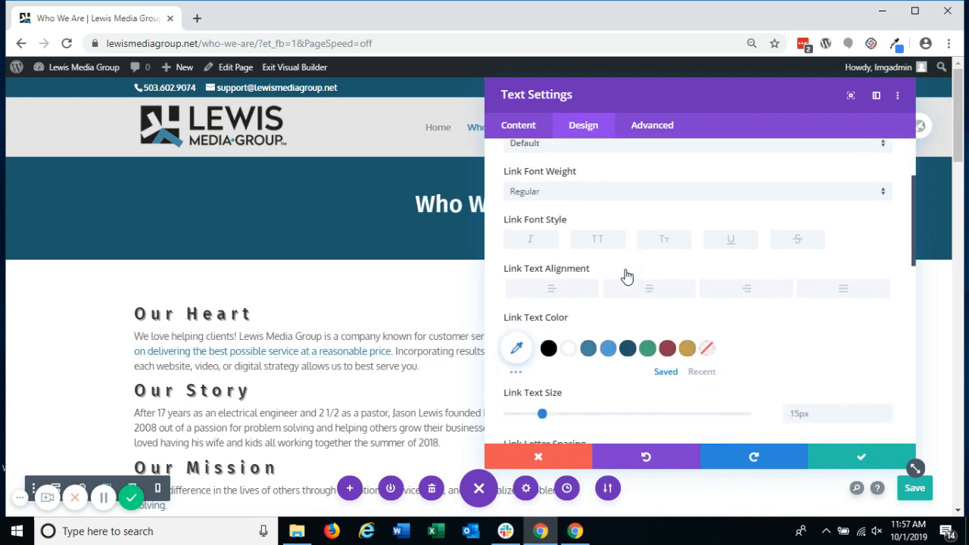
scroll(626, 277, "down", 2)
left_click(647, 273)
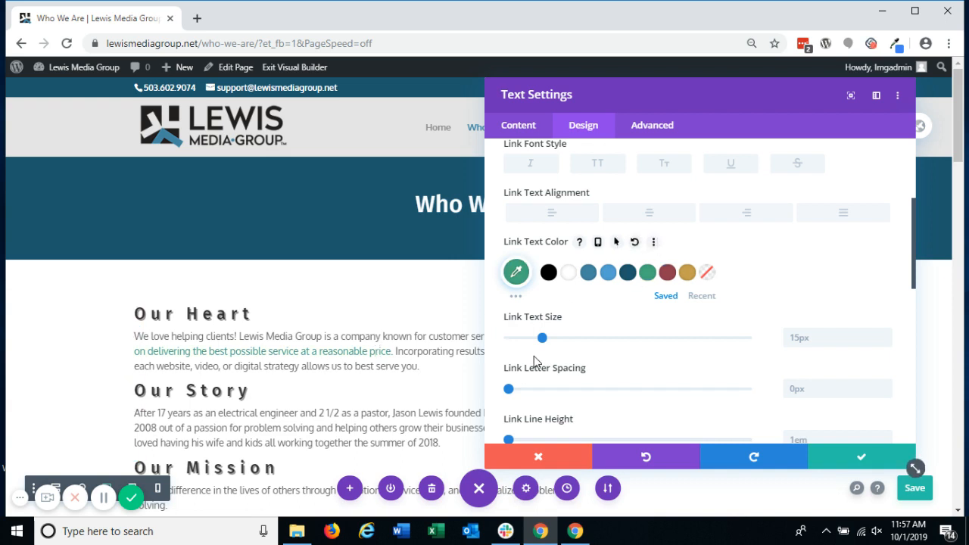
Step: Set the font weight of links in the body text to Semi Bold
scroll(560, 250, "up", 2)
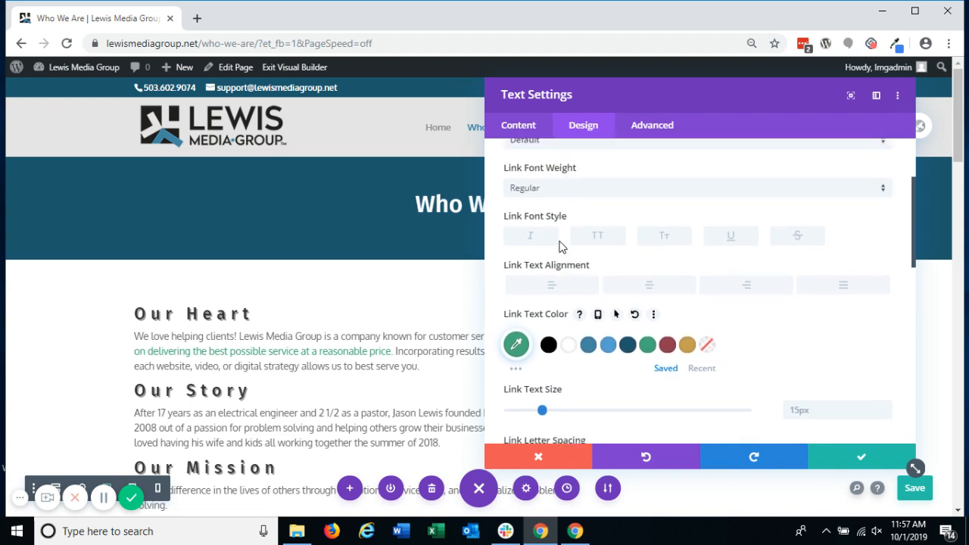
left_click(585, 200)
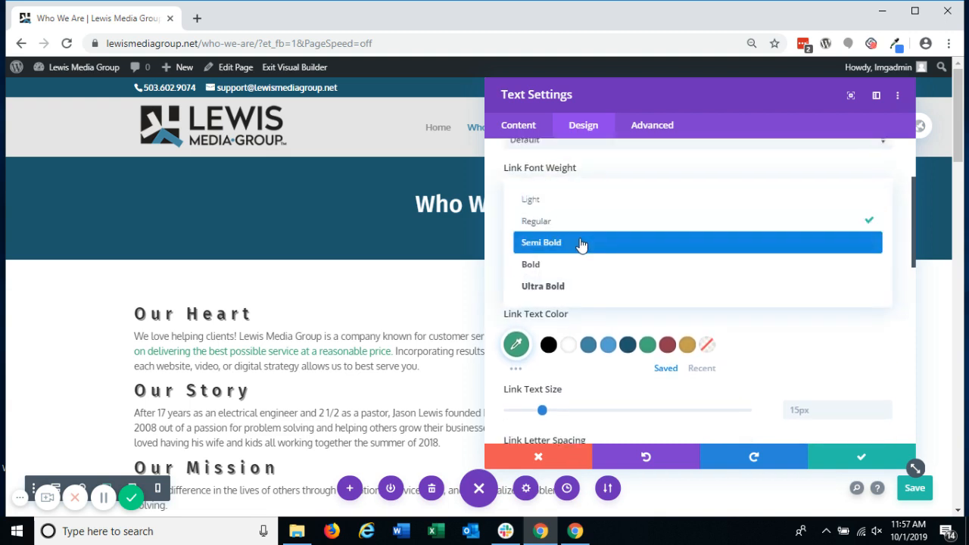
left_click(581, 243)
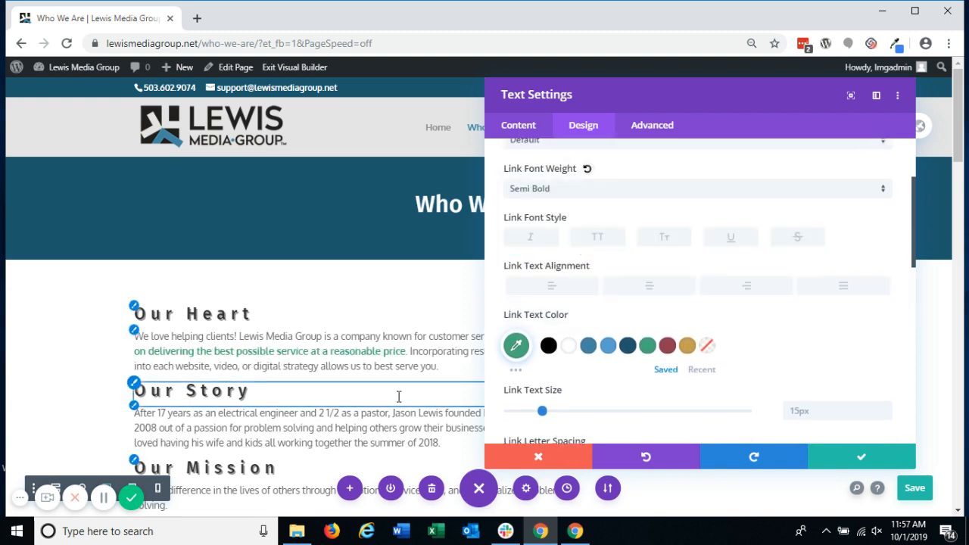
Step: Discard all changes made in the text module's settings
left_click(537, 457)
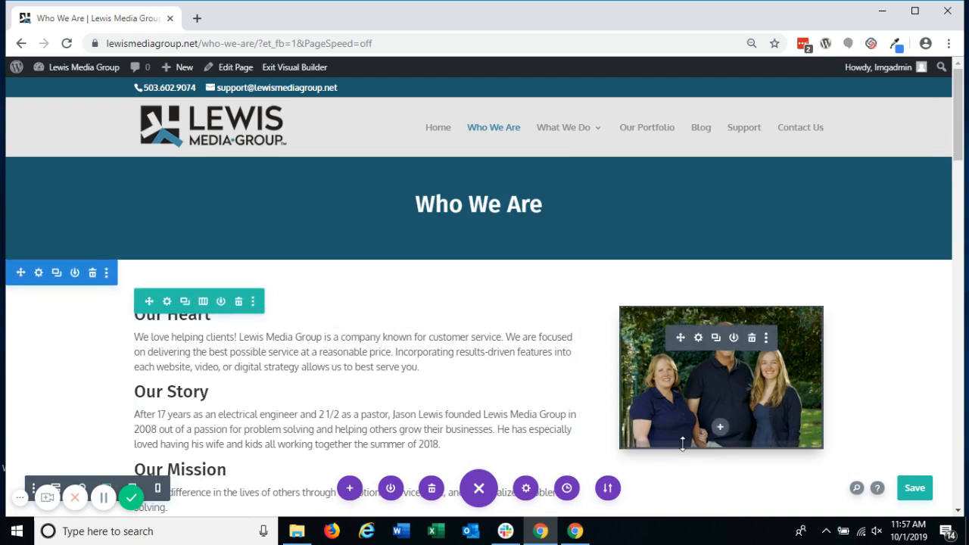
scroll(682, 444, "down", 4)
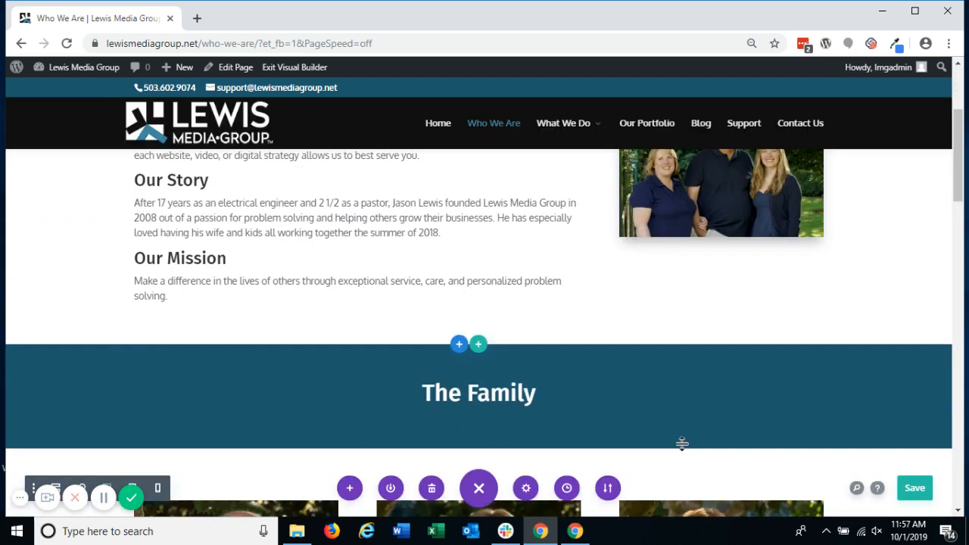
scroll(682, 444, "up", 2)
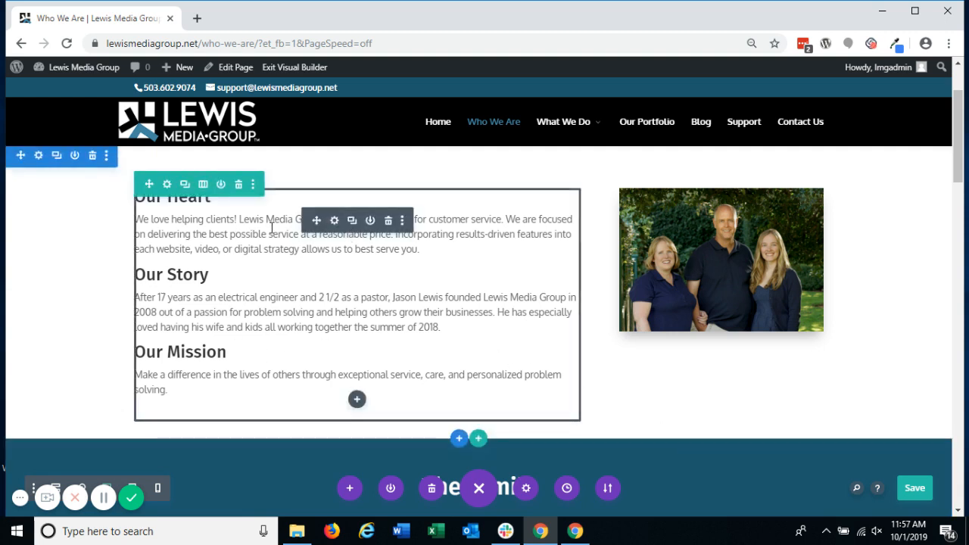
Step: Duplicate the text module with the Our Heart, Our Story and Our Mission sections and move the copy below the family photo
left_click(358, 225)
scroll(372, 275, "down", 3)
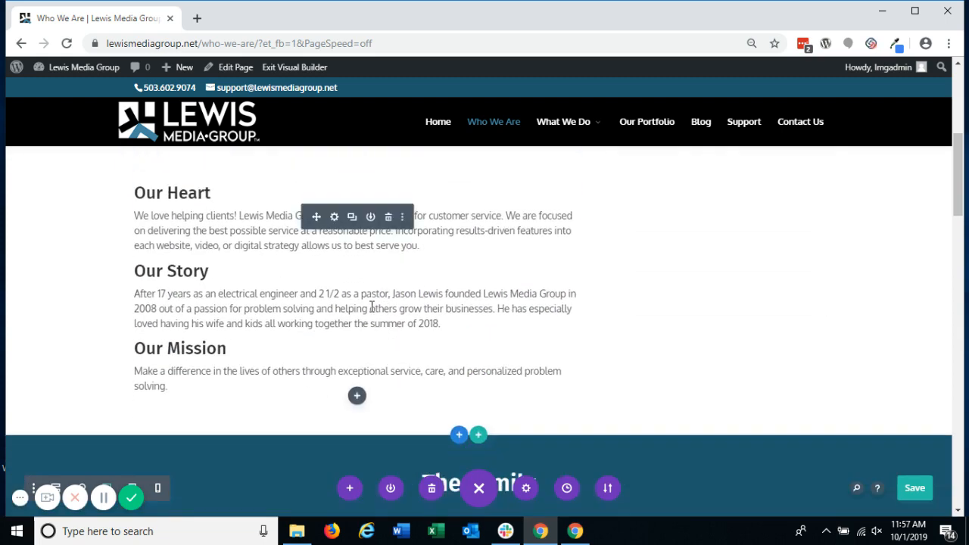
scroll(324, 217, "up", 3)
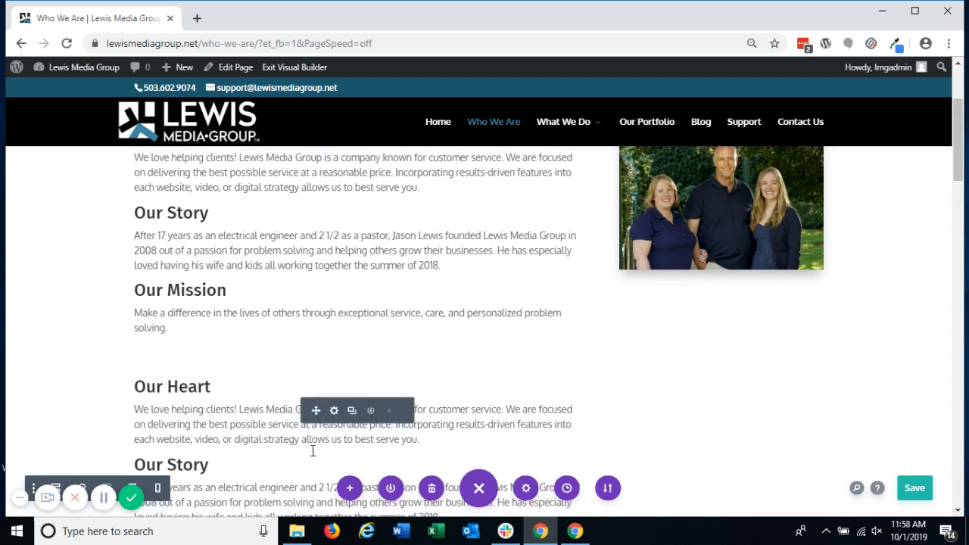
mouse_move(315, 411)
left_mouse_down()
mouse_move(644, 341)
mouse_move(710, 252)
left_mouse_up()
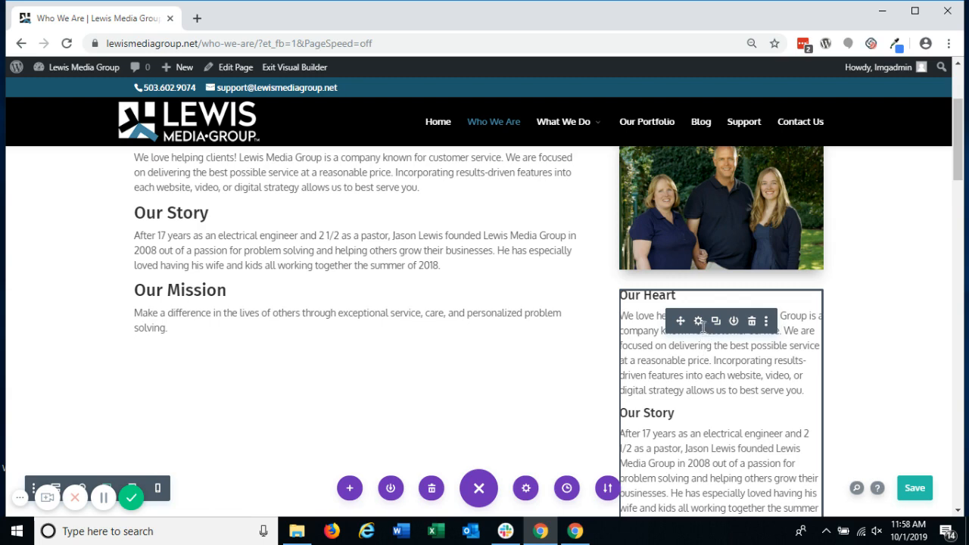
Step: Remove everything after the Our Heart paragraph from the body of the copied text module and save its settings
left_click(698, 321)
left_click_drag(616, 307, 753, 404)
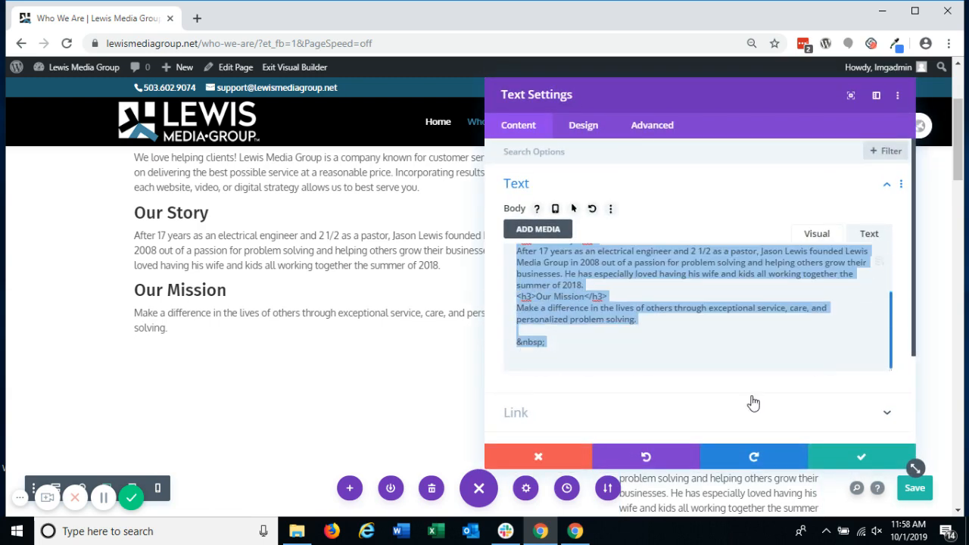
key("BackSpace")
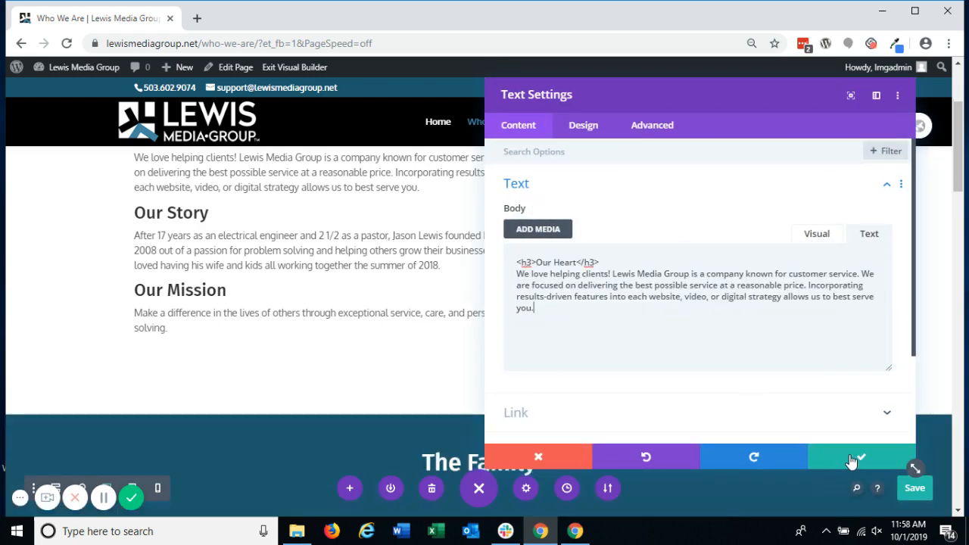
left_click(852, 458)
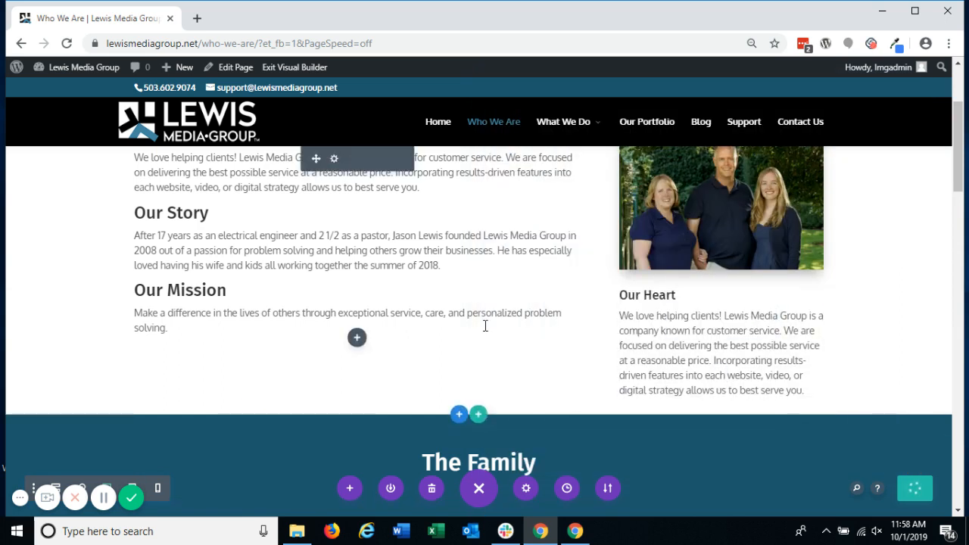
Step: Change the copied module's heading to Our Family, replace its paragraph with the family members' first names, and save the settings
scroll(661, 347, "up", 1)
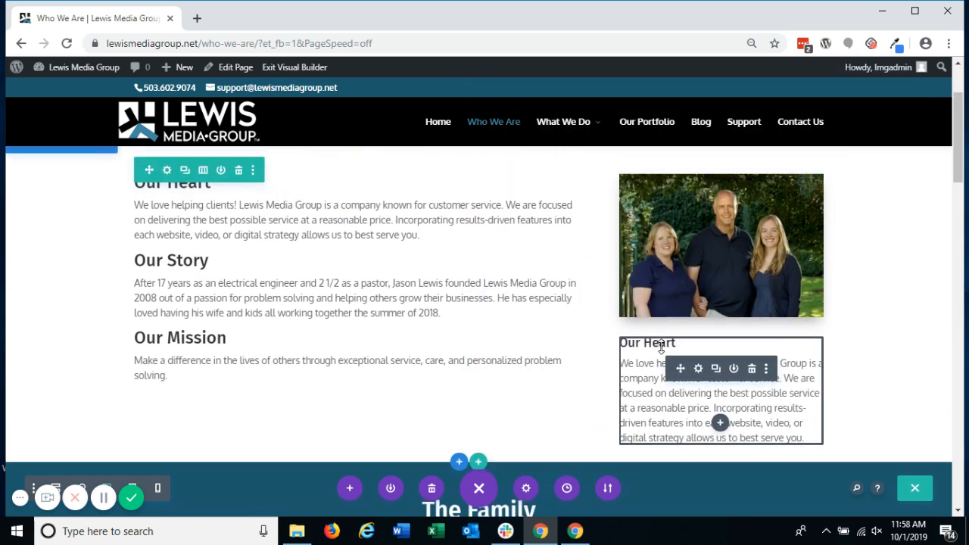
left_click(697, 369)
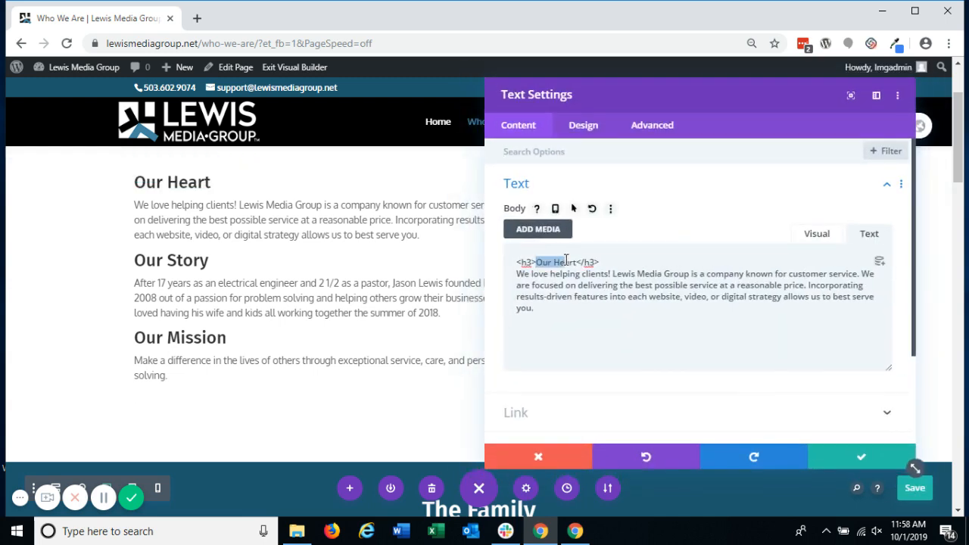
double_click(566, 261)
type("Family")
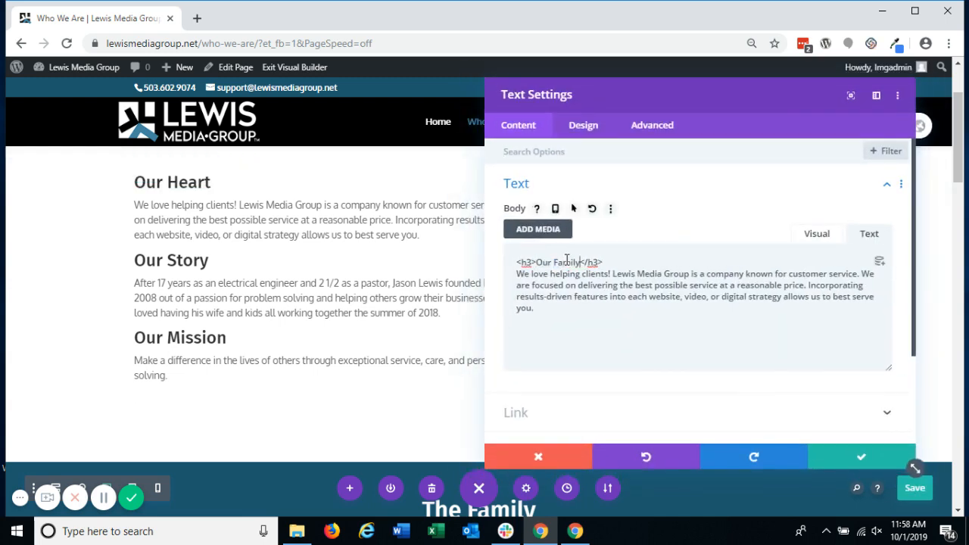
triple_click(513, 282)
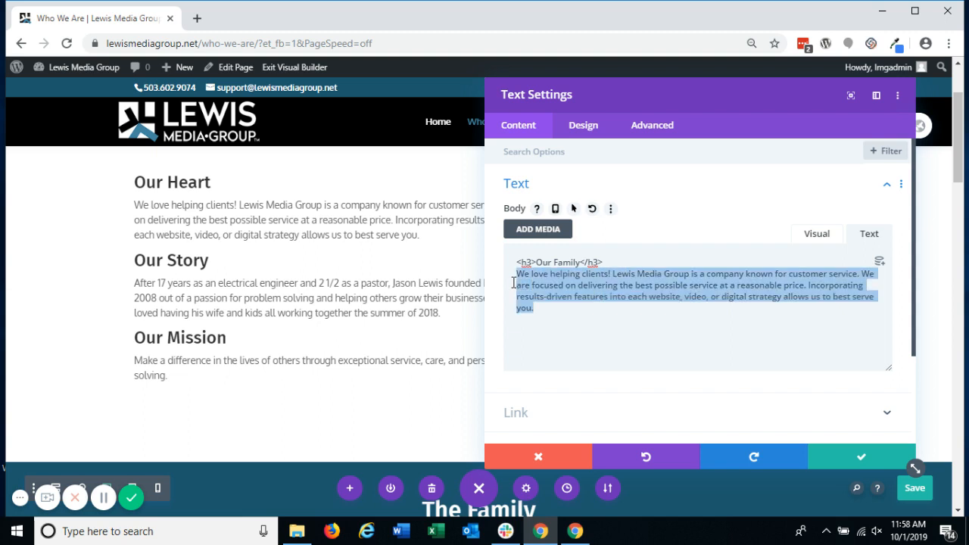
type("Jocelyn, Jason, Jennifer")
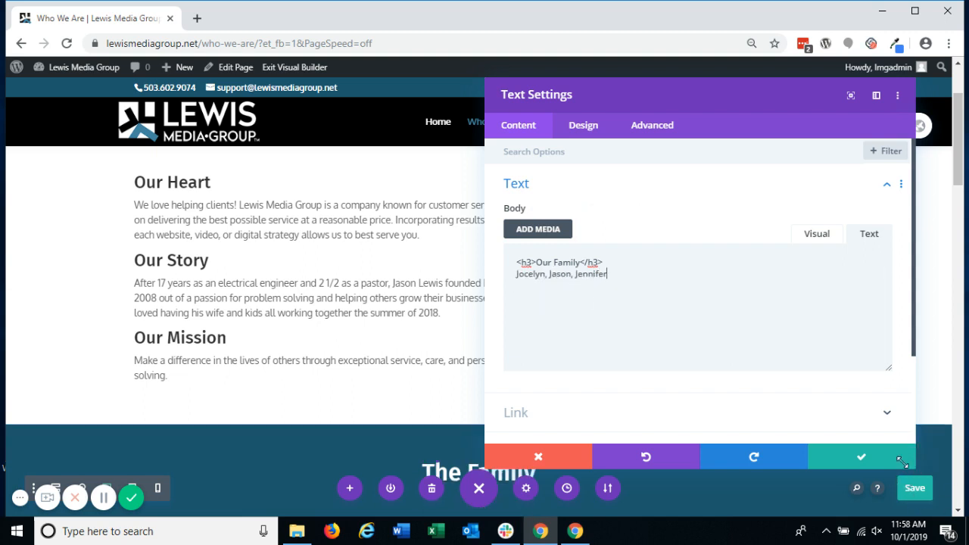
left_click(901, 460)
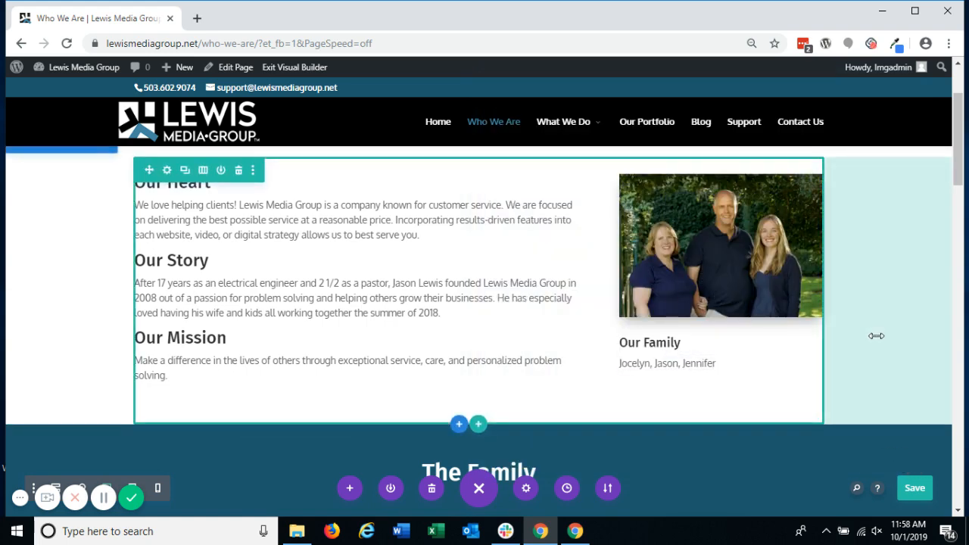
Step: Delete the Our Family text module below the family photo
scroll(876, 335, "up", 2)
scroll(876, 336, "down", 4)
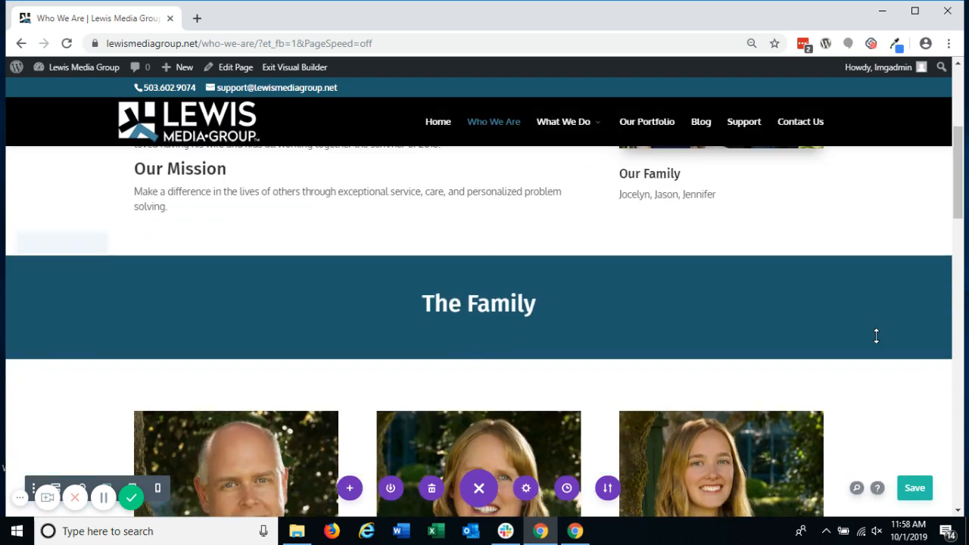
scroll(876, 335, "up", 2)
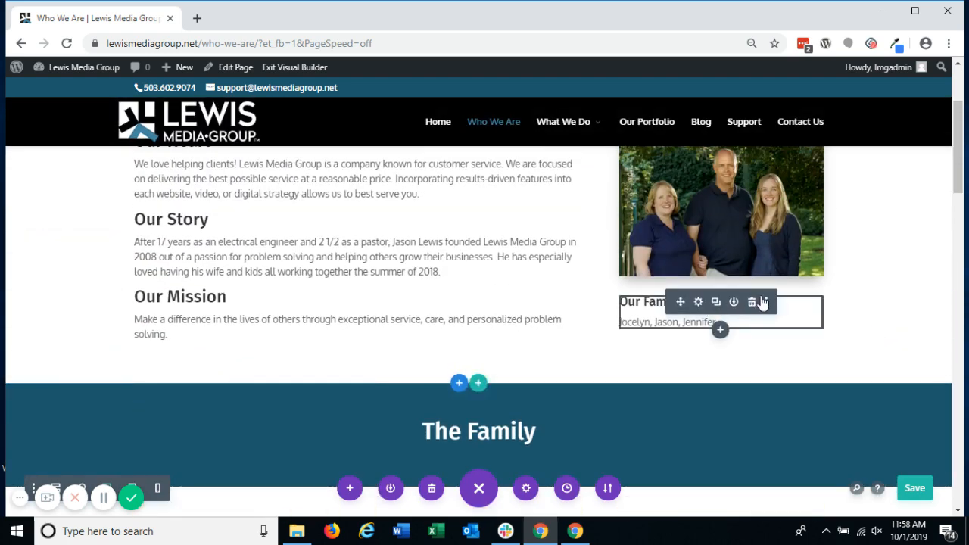
left_click(752, 302)
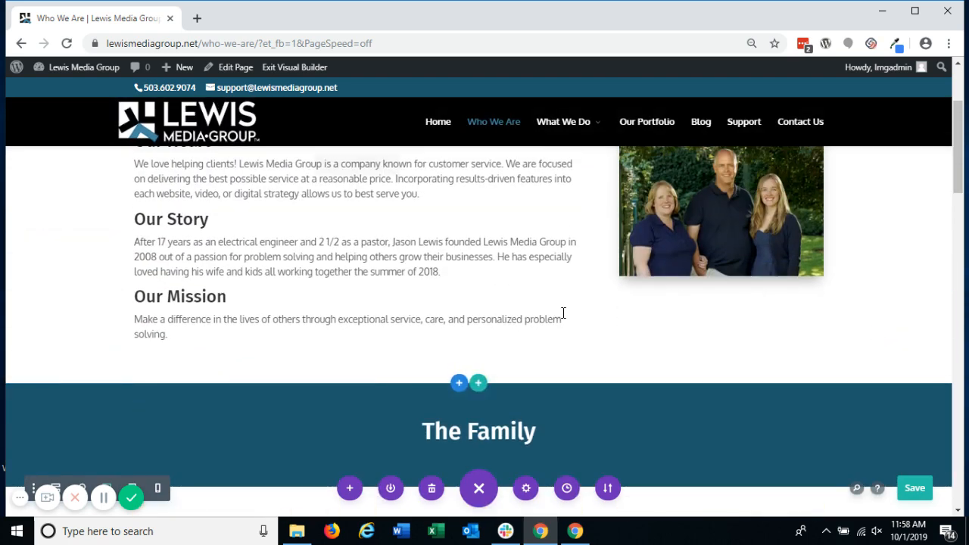
Step: Set the text color of the Who We Are title module in the page banner to Dark
scroll(561, 313, "down", 5)
scroll(562, 312, "down", 5)
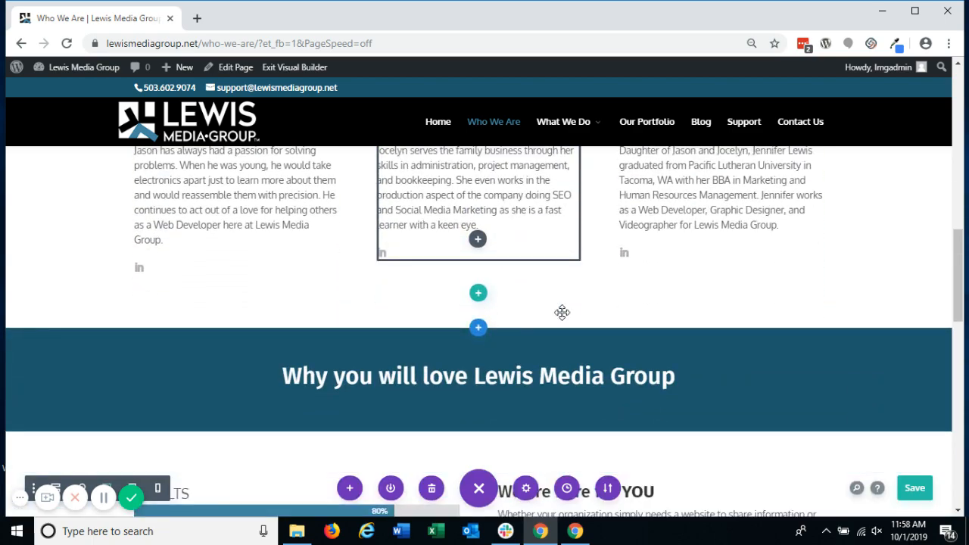
scroll(561, 313, "up", 10)
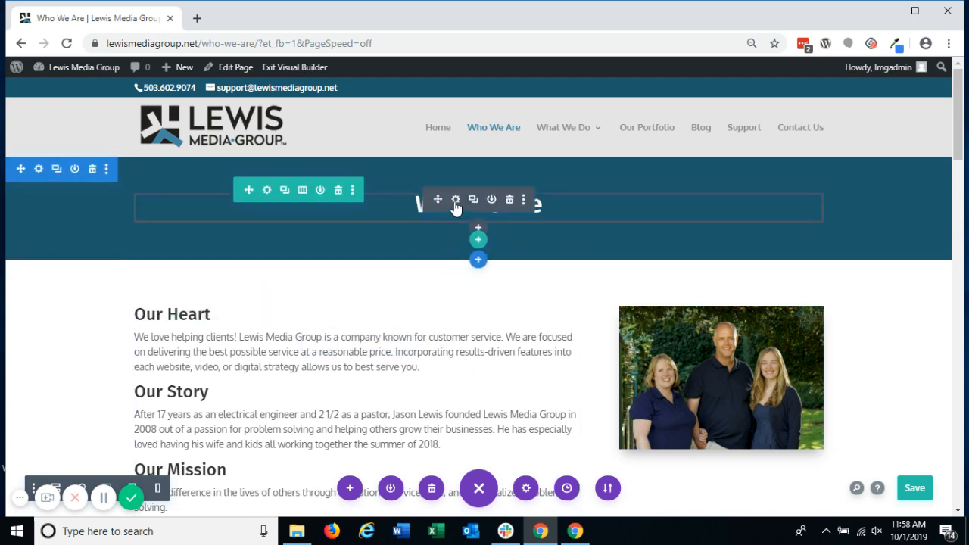
left_click(455, 200)
left_click(596, 127)
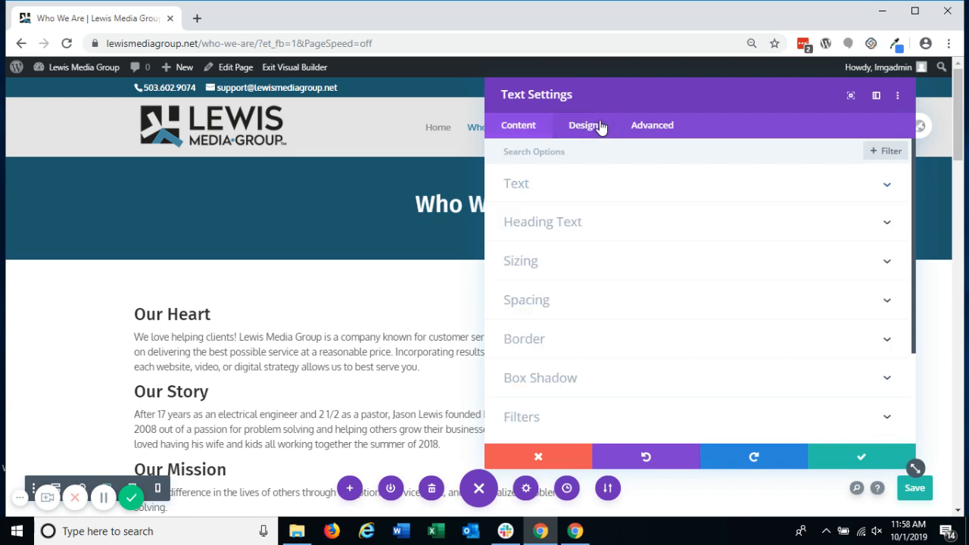
left_click(570, 199)
scroll(573, 272, "down", 5)
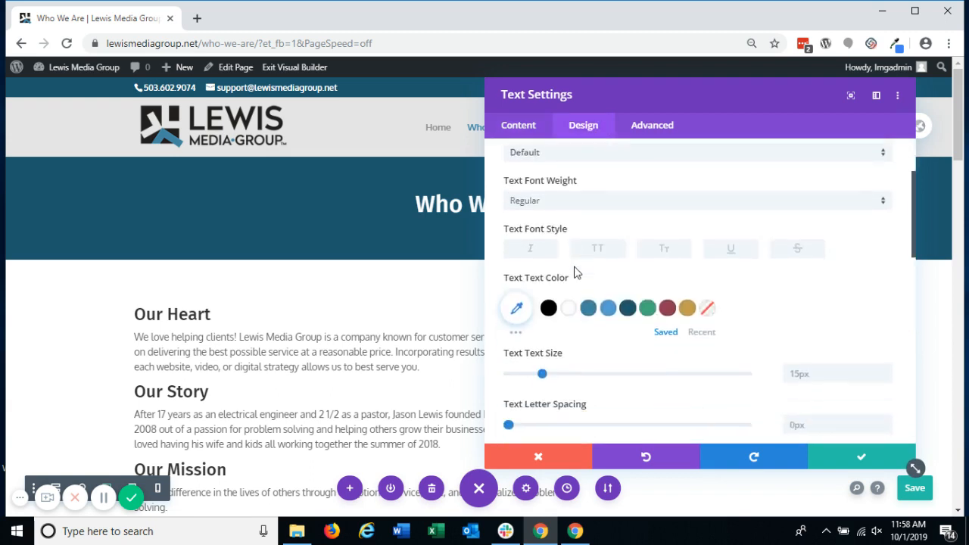
scroll(575, 273, "down", 4)
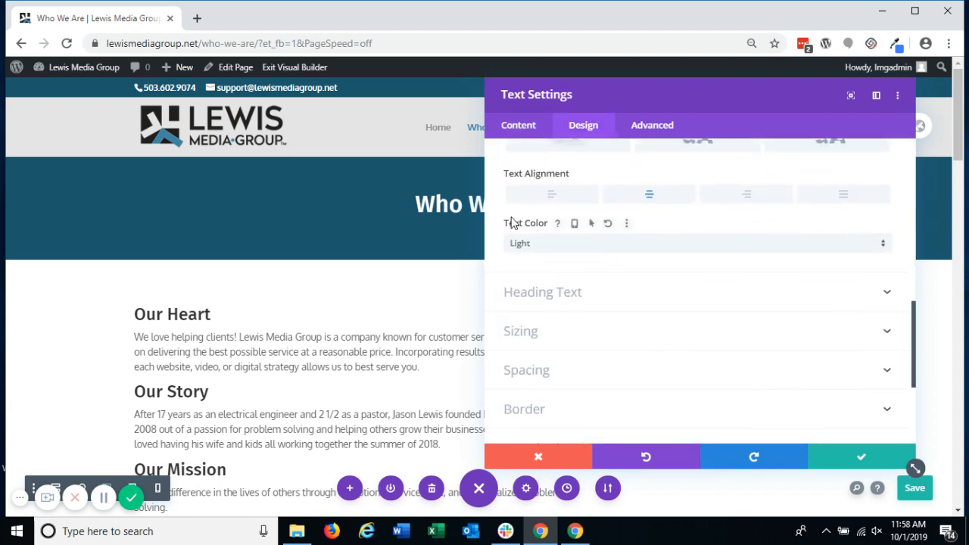
left_click(528, 252)
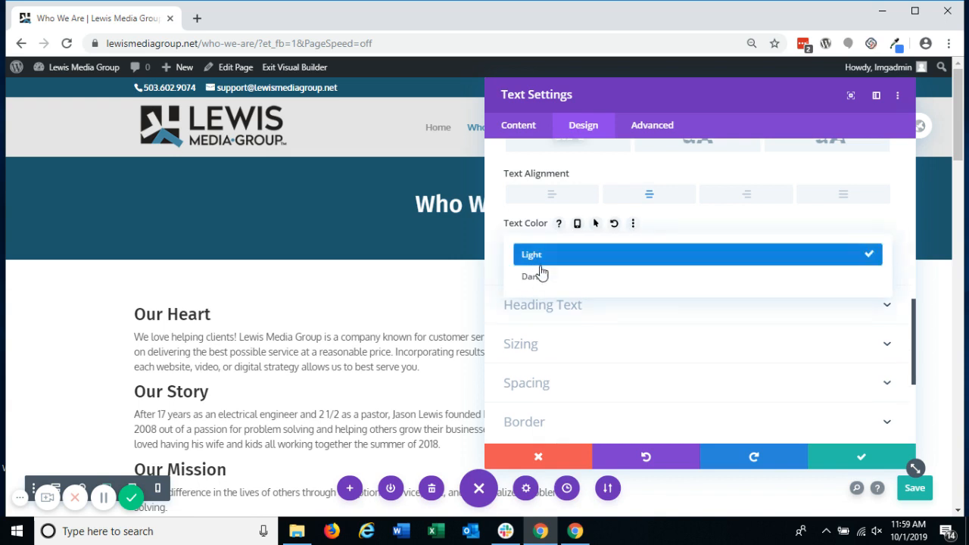
left_click(543, 277)
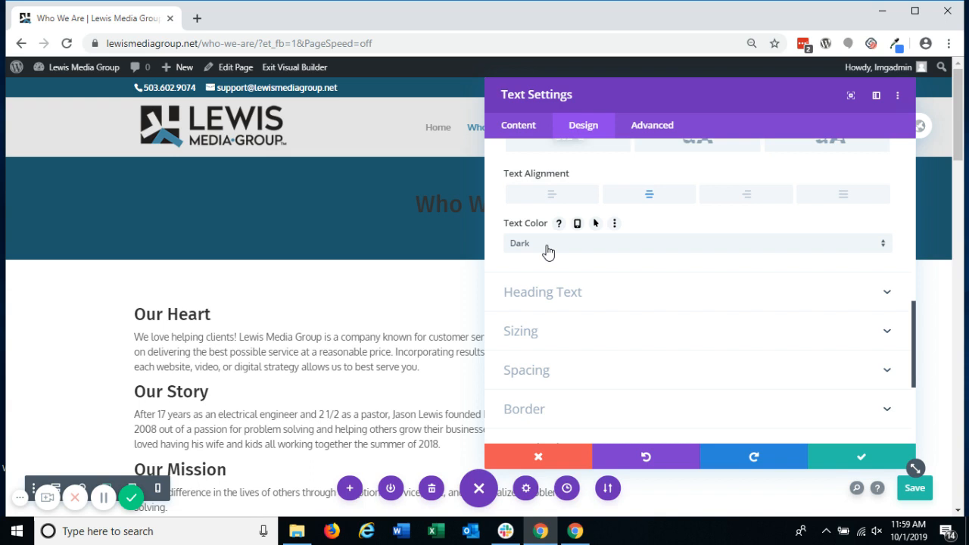
Step: Set the Who We Are title's text color back to Light and save the module settings
left_click(548, 252)
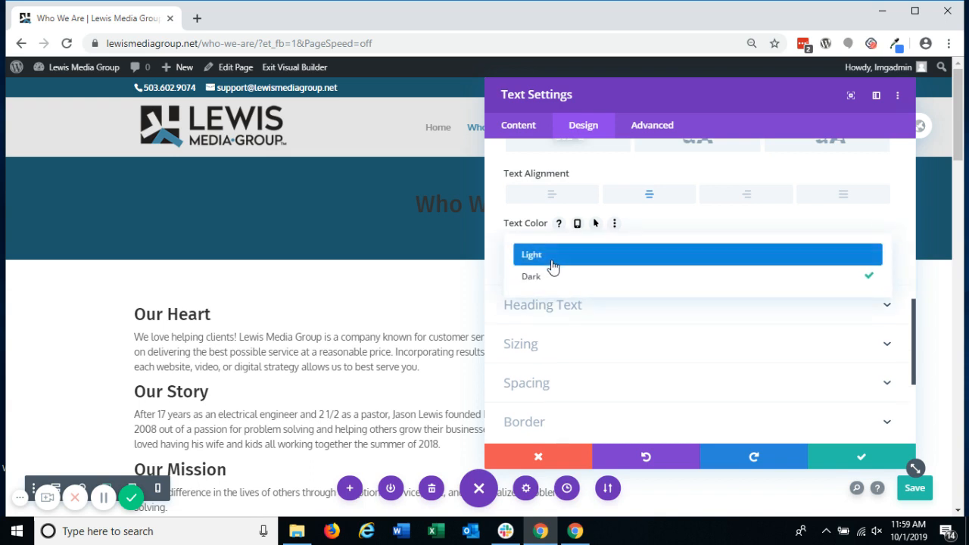
left_click(551, 259)
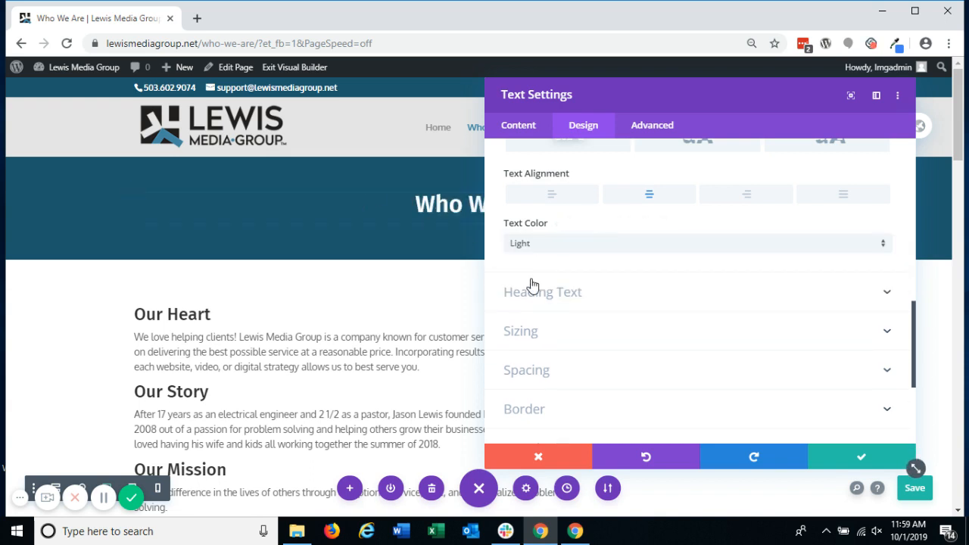
left_click(904, 458)
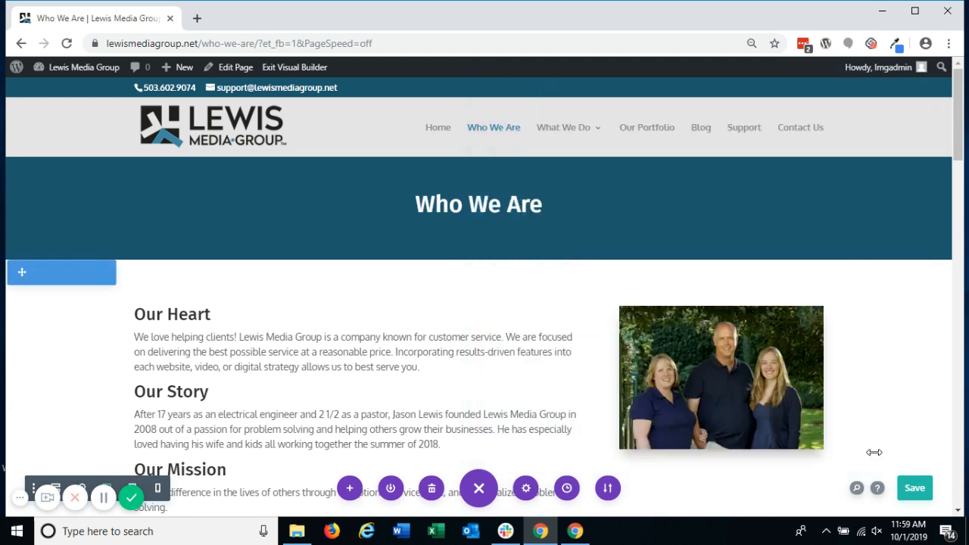